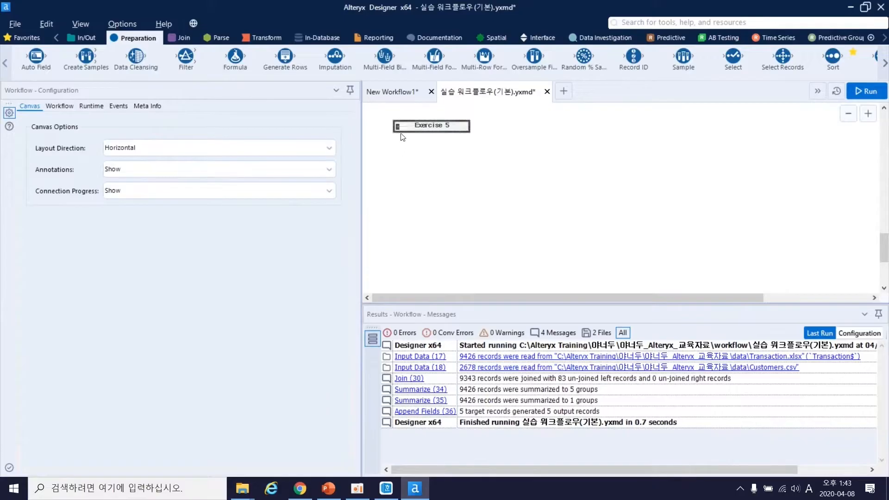
# Step: Expand the Exercise 5 container and preview the store name and address columns of the GS슈퍼마켓 지점 주소정보.xlsx input
pyautogui.click(398, 126)
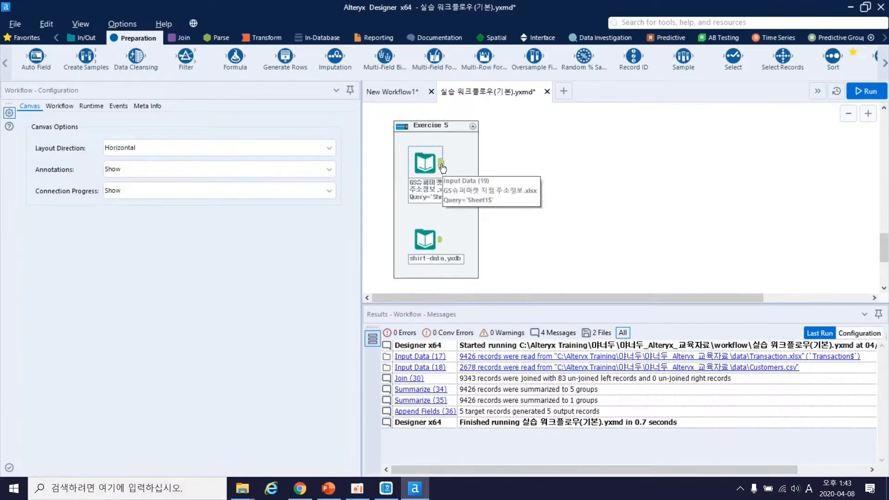
pyautogui.click(442, 168)
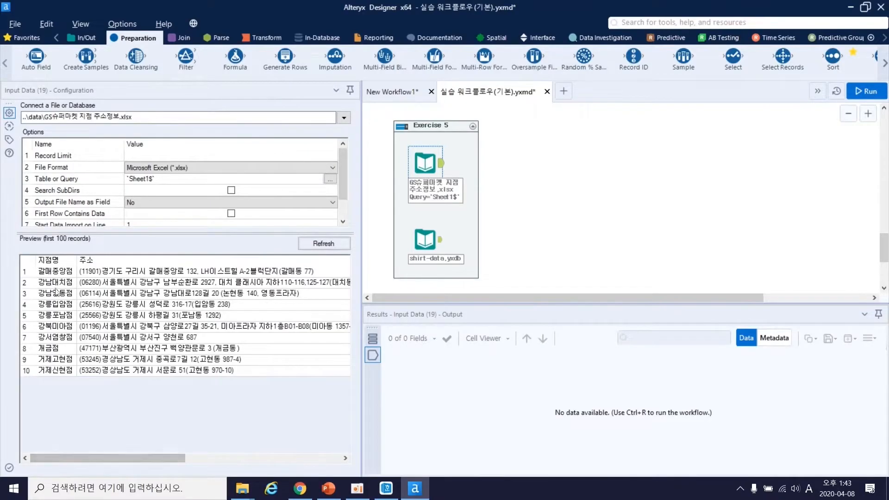
pyautogui.click(50, 263)
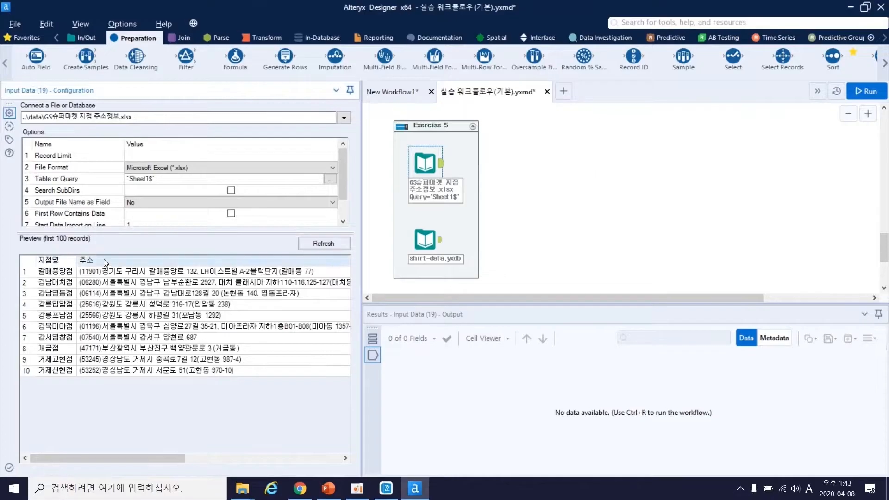
pyautogui.moveTo(160, 457); pyautogui.dragTo(154, 458)
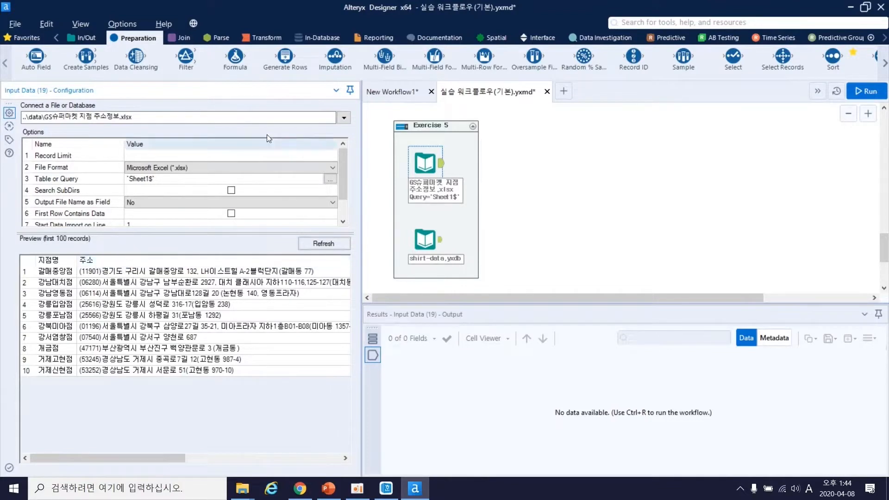
# Step: Add a Text To Columns tool after the store address input and choose 주소 as the column to split
pyautogui.click(213, 43)
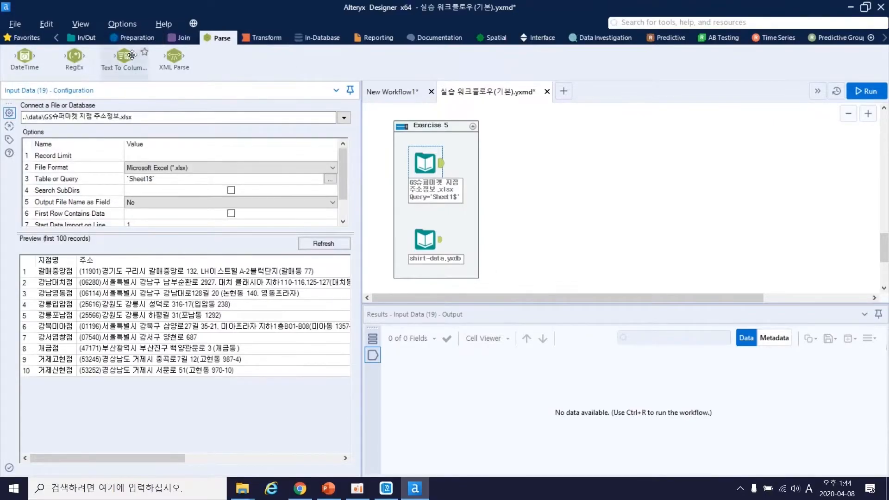
pyautogui.moveTo(124, 61); pyautogui.dragTo(472, 163)
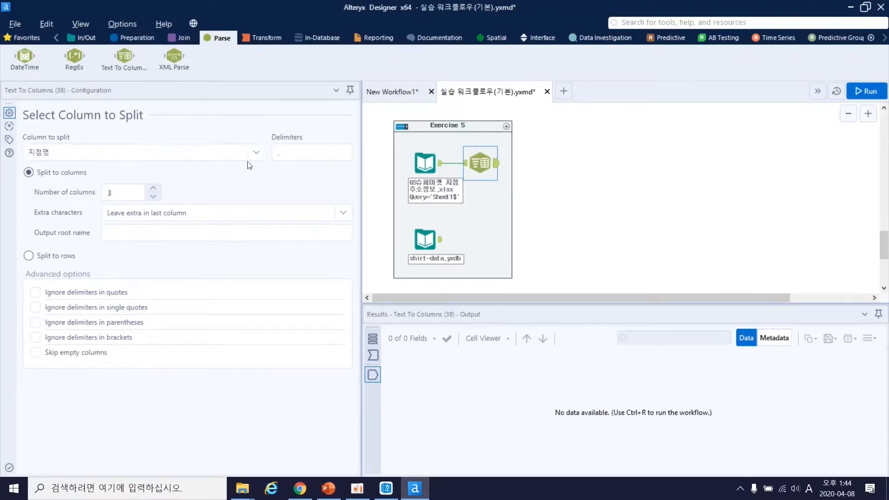
pyautogui.click(256, 153)
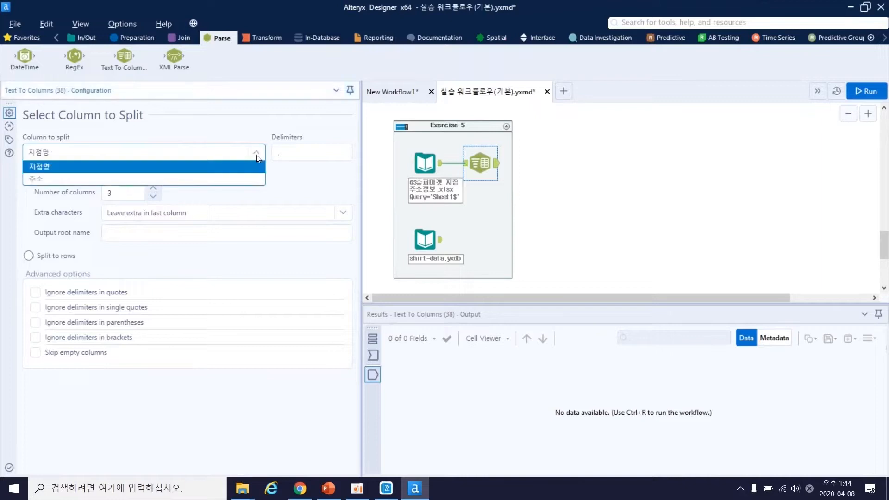
pyautogui.click(232, 178)
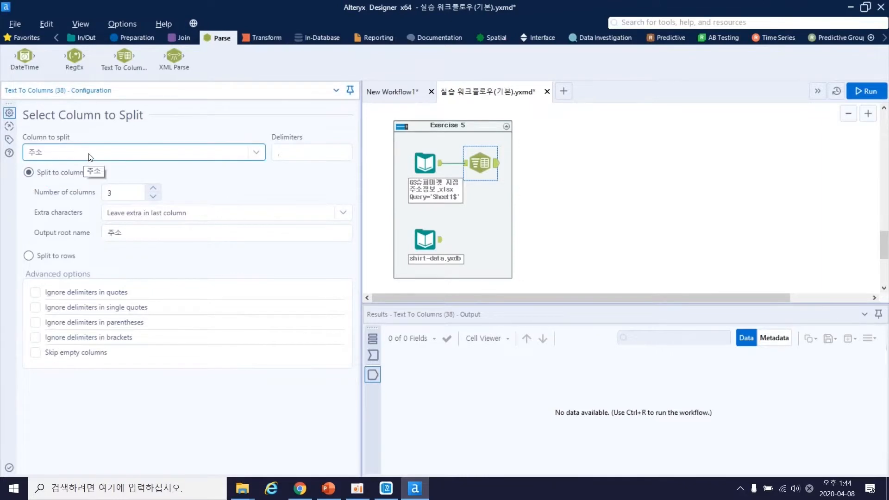
# Step: Set the Text To Columns delimiters to )\s so the address splits at closing parentheses and spaces
pyautogui.click(297, 155)
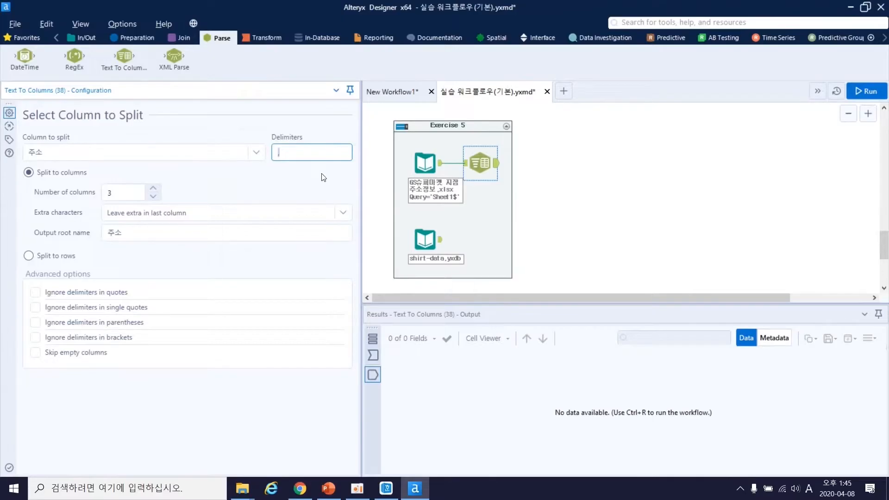
pyautogui.write(')')
pyautogui.click(624, 193)
pyautogui.hotkey('ctrl', 'r')
pyautogui.click(477, 163)
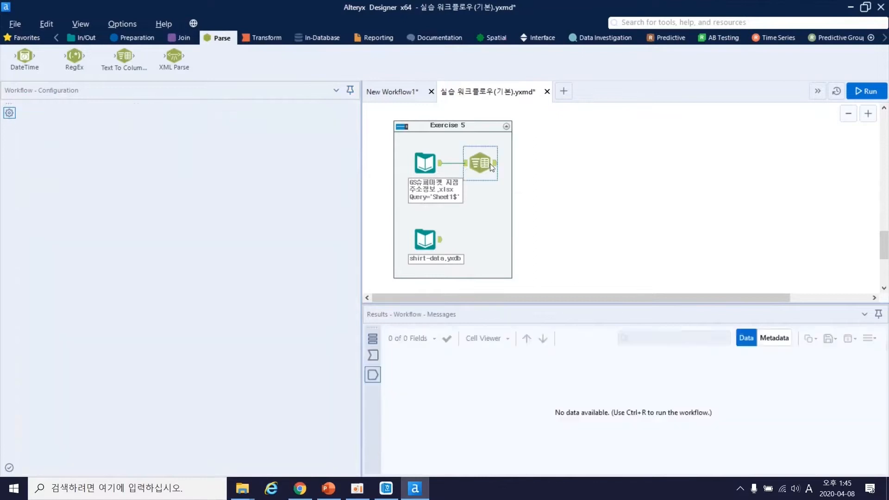
pyautogui.click(279, 154)
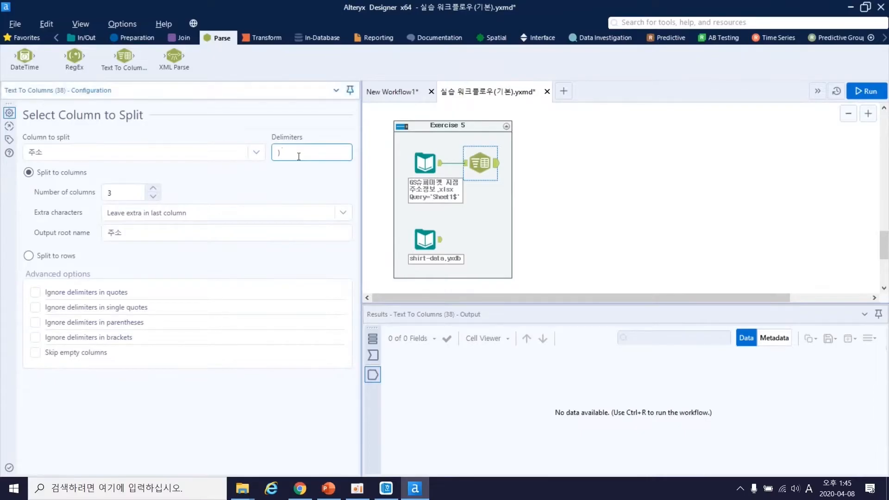
pyautogui.write('\\s')
pyautogui.click(288, 152)
pyautogui.press('BackSpace')
# Step: Set extra characters to "Drop extra without warning", keep 주소 as the output root name, and run the workflow
pyautogui.click(205, 221)
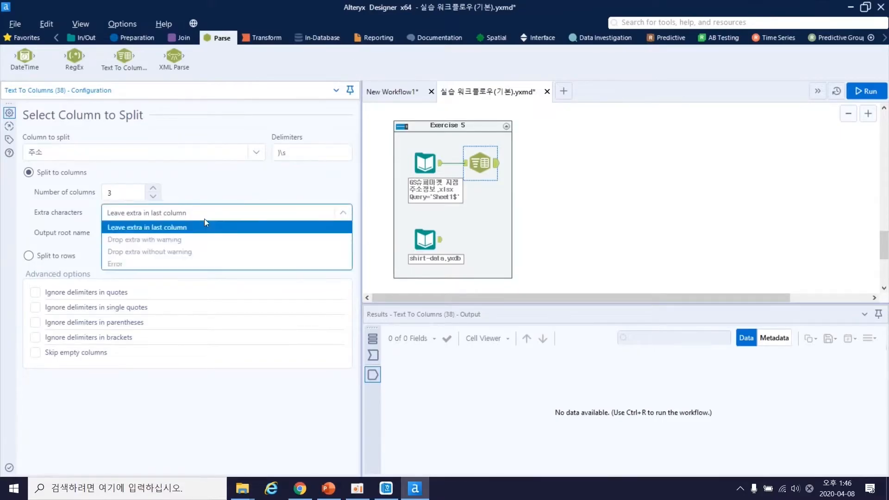
pyautogui.click(191, 258)
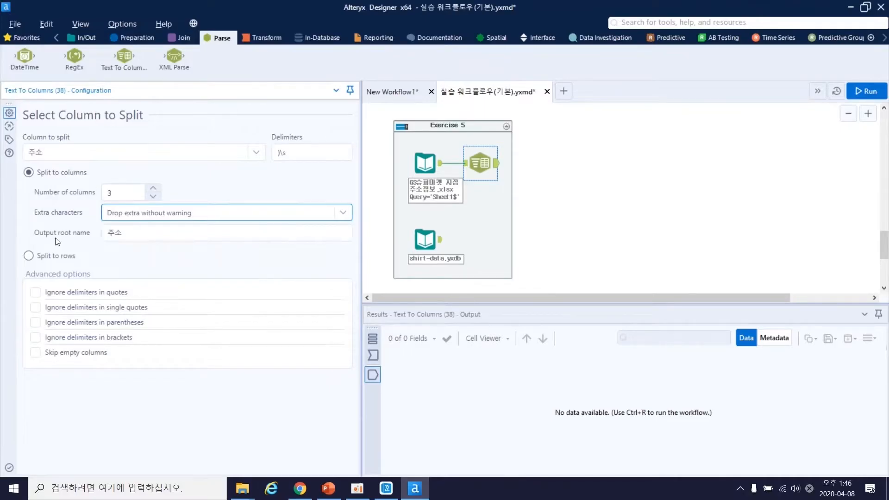
pyautogui.click(139, 236)
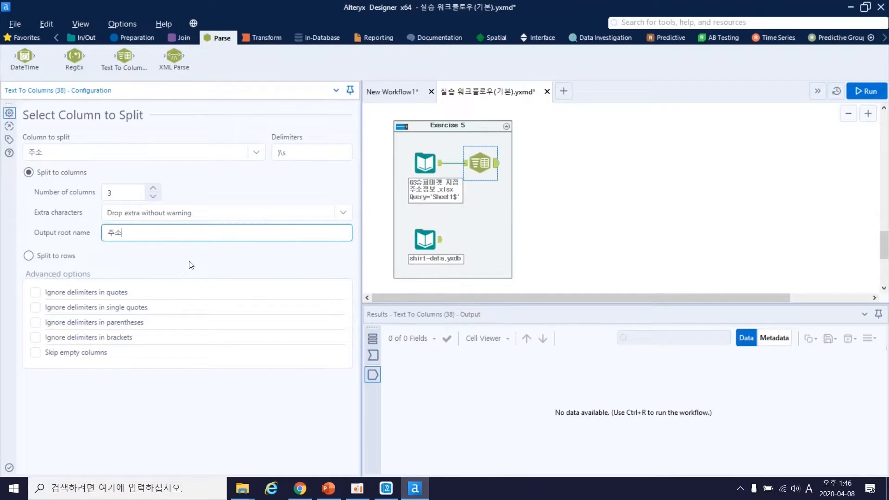
pyautogui.click(863, 89)
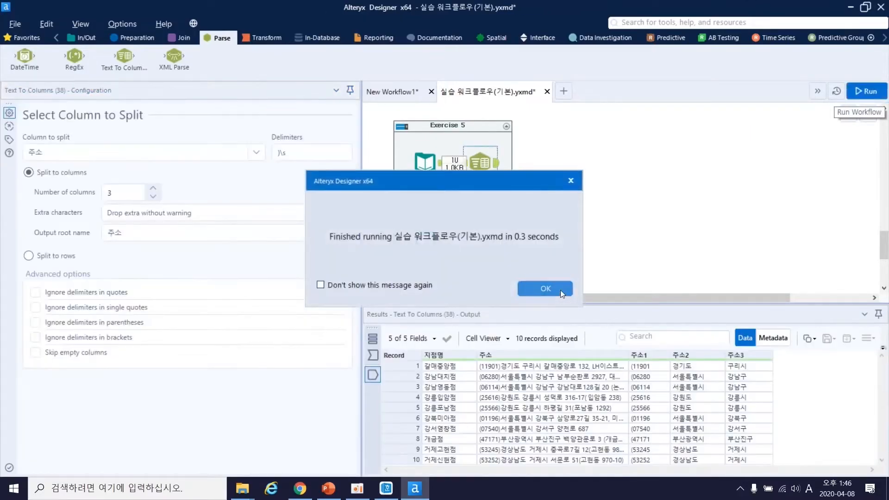
pyautogui.click(561, 290)
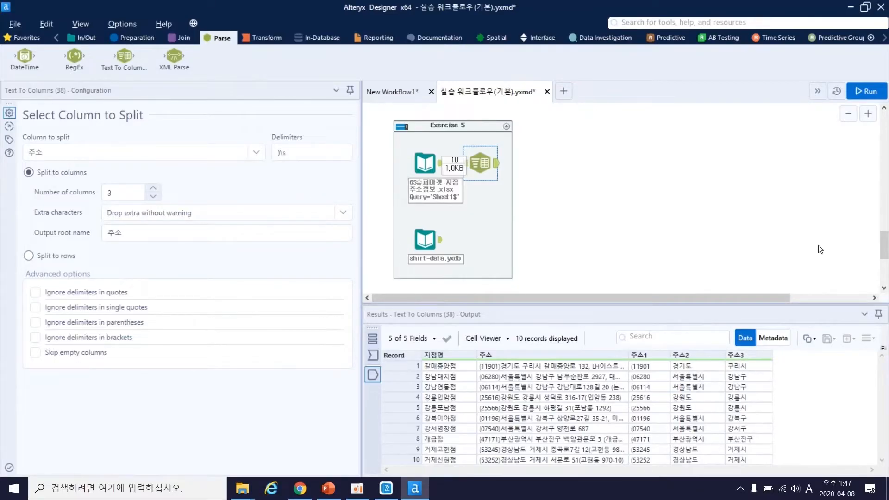
# Step: Add a Select tool after the Text To Columns tool and open its field configuration
pyautogui.click(148, 39)
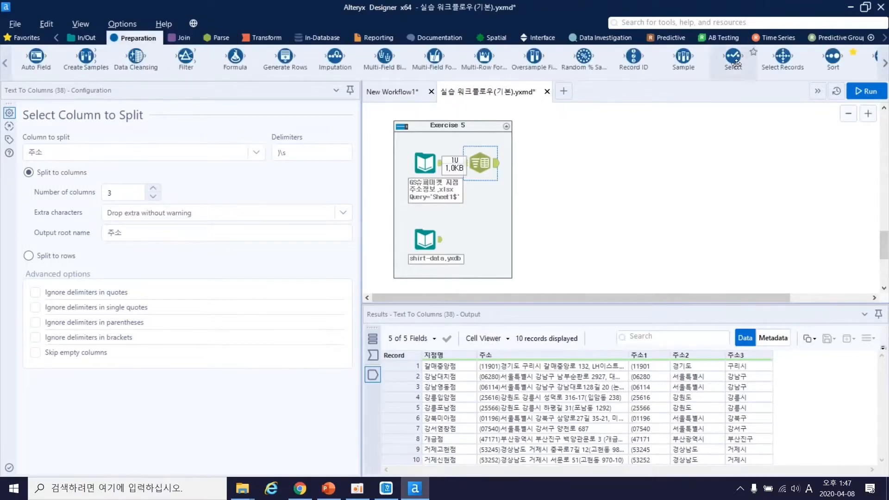
pyautogui.moveTo(736, 64)
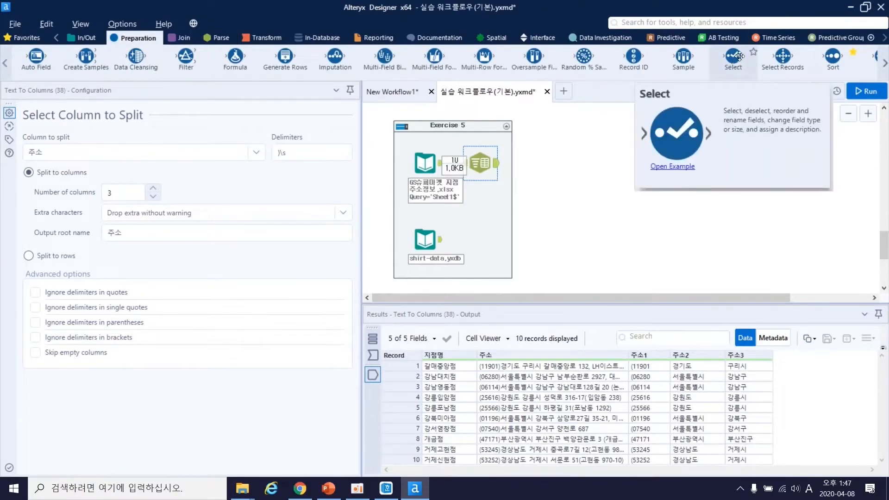
pyautogui.moveTo(740, 57); pyautogui.dragTo(492, 157)
pyautogui.keyDown('ctrl'); pyautogui.click(485, 156); pyautogui.keyUp('ctrl')
pyautogui.click(536, 162)
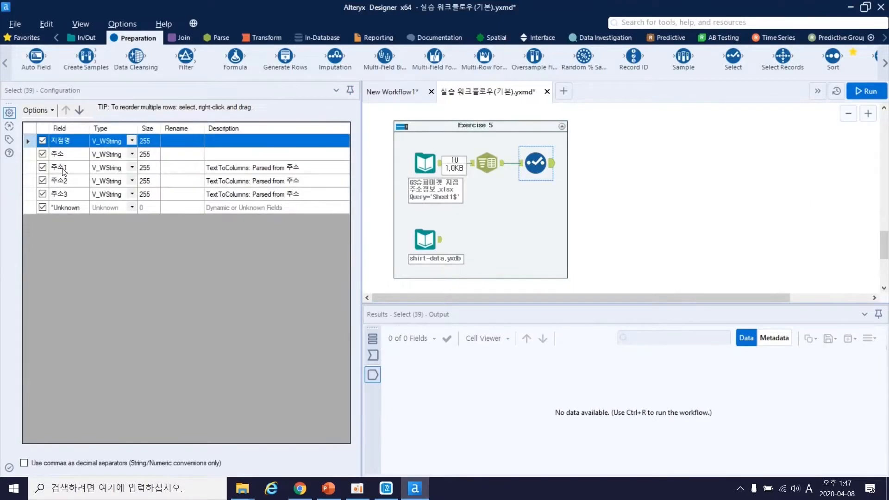
# Step: Rename the fields 주소1, 주소2 and 주소3 to 우편번호, 시도 and 시군구 in the Select tool
pyautogui.click(181, 172)
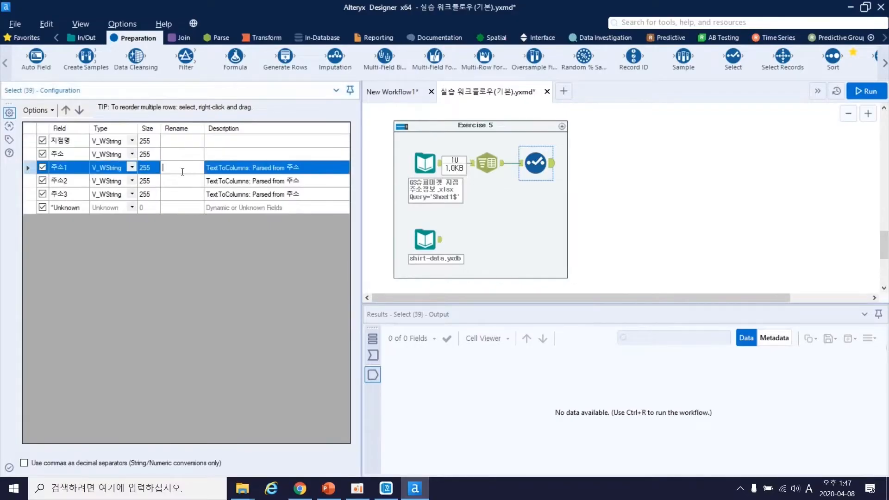
pyautogui.press('Hangul')
pyautogui.write('우편번호')
pyautogui.press('Return')
pyautogui.write('시도')
pyautogui.press('Return')
pyautogui.write('시군')
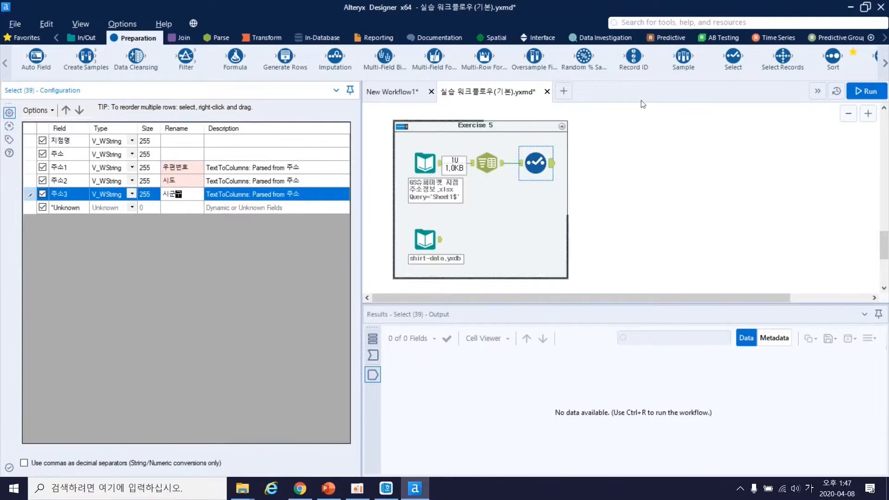
# Step: Run the workflow and check the values in the 우편번호 column of the Select output
pyautogui.click(862, 89)
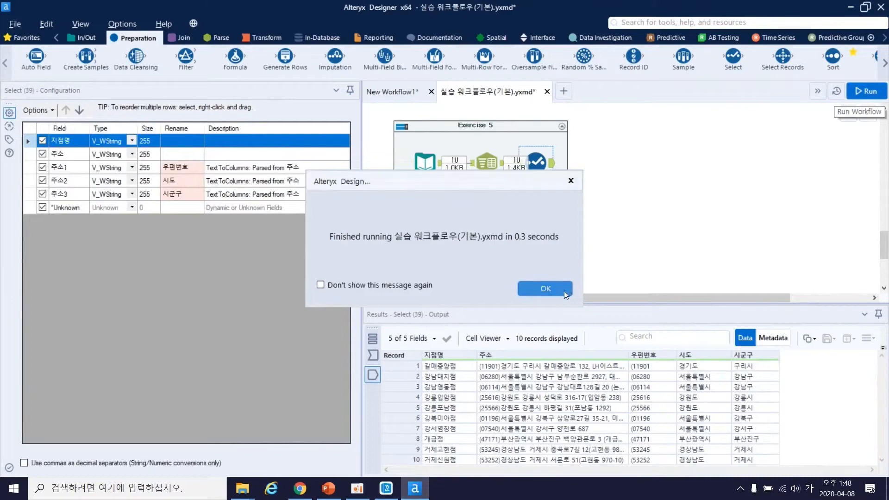
pyautogui.click(564, 290)
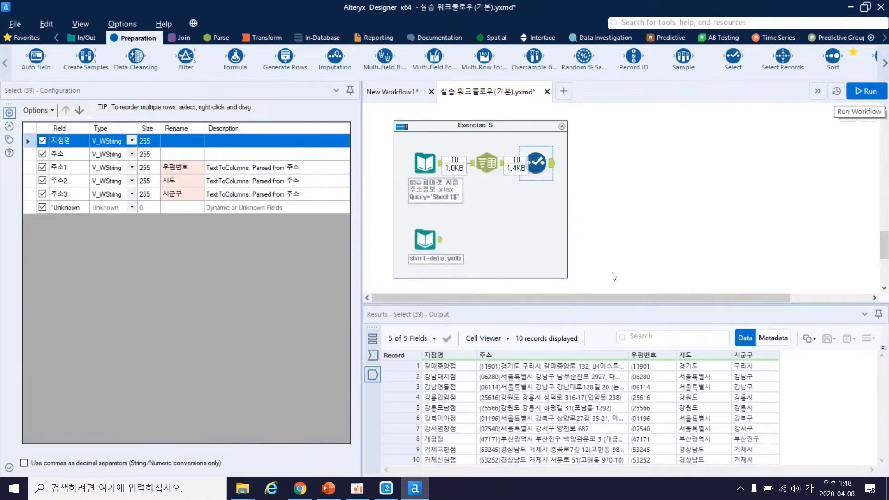
pyautogui.click(641, 379)
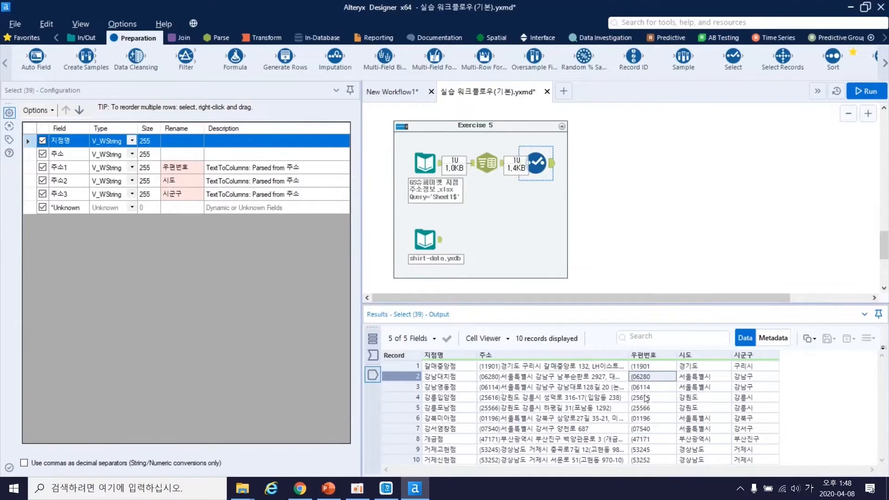
pyautogui.click(638, 368)
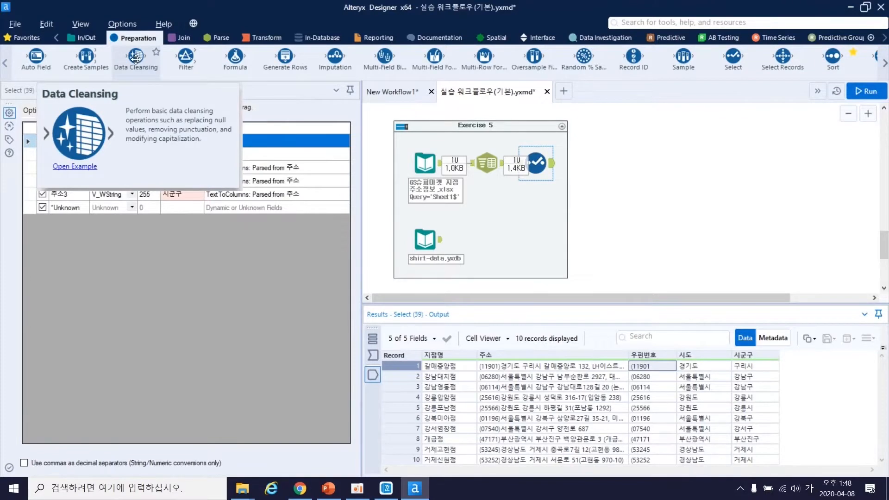
# Step: Add a Data Cleansing tool after the Select tool and show its input data
pyautogui.moveTo(136, 59); pyautogui.dragTo(548, 158)
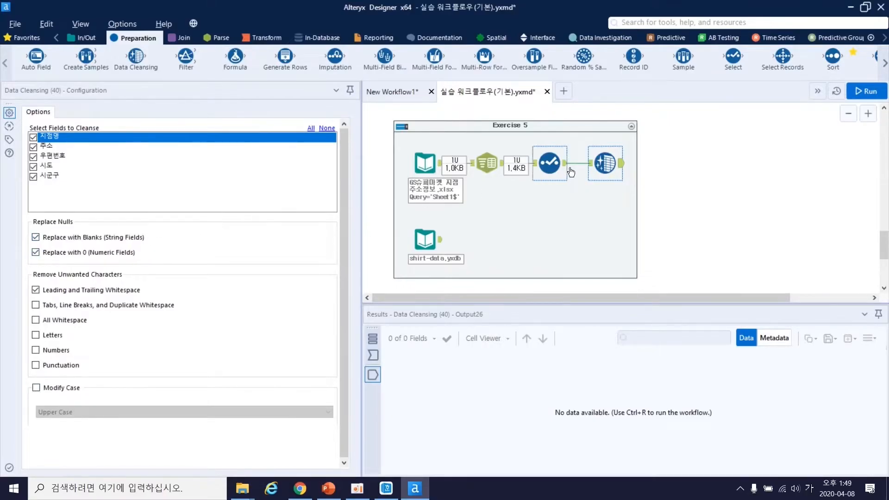
pyautogui.click(589, 164)
pyautogui.click(589, 164)
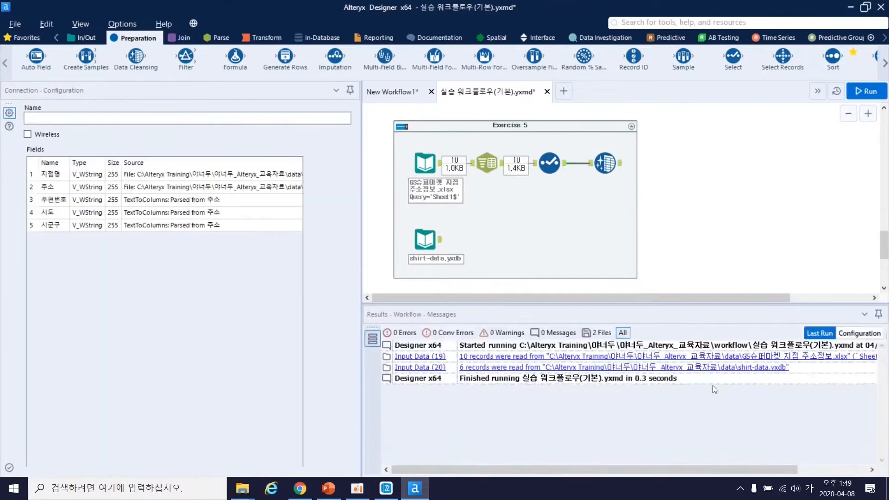
pyautogui.click(590, 164)
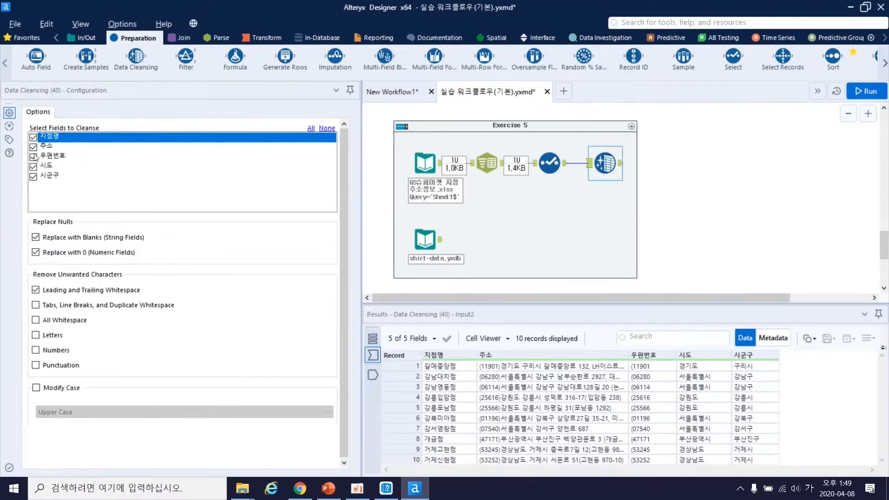
# Step: Cleanse only the 우편번호 field, with null replacement and whitespace removal turned off and Punctuation removal turned on
pyautogui.click(34, 137)
pyautogui.click(34, 147)
pyautogui.click(34, 156)
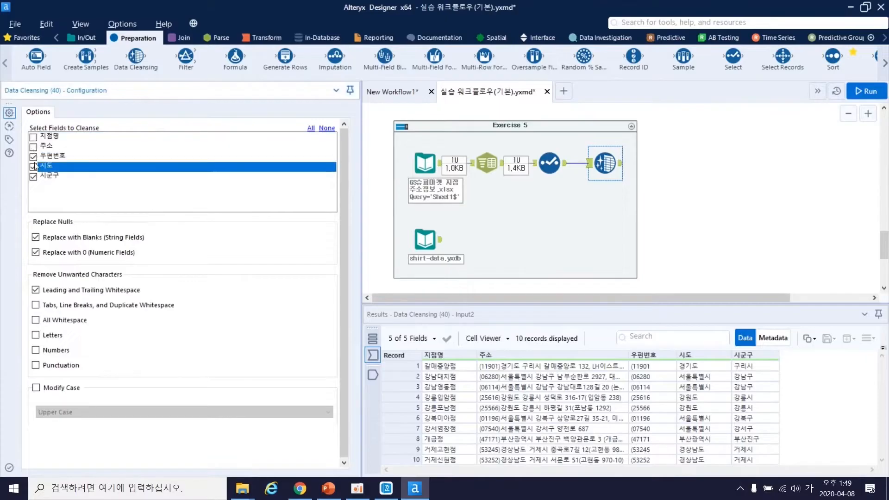
pyautogui.click(34, 167)
pyautogui.click(34, 177)
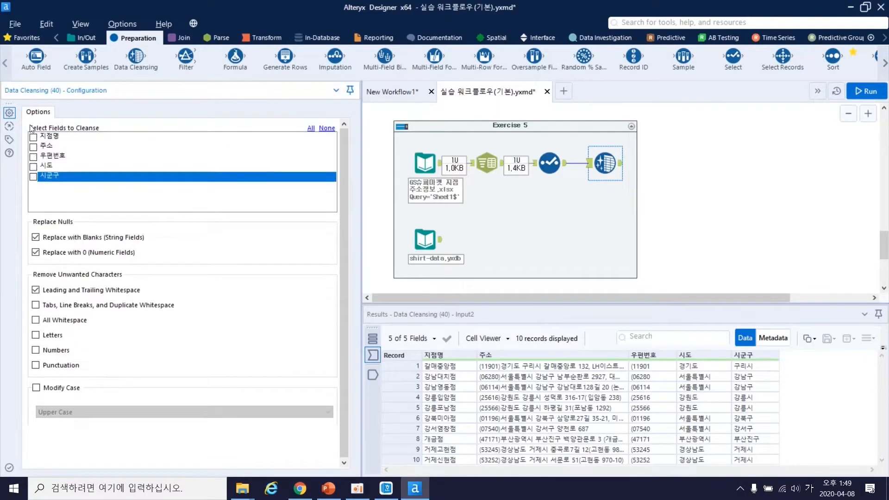
pyautogui.click(33, 156)
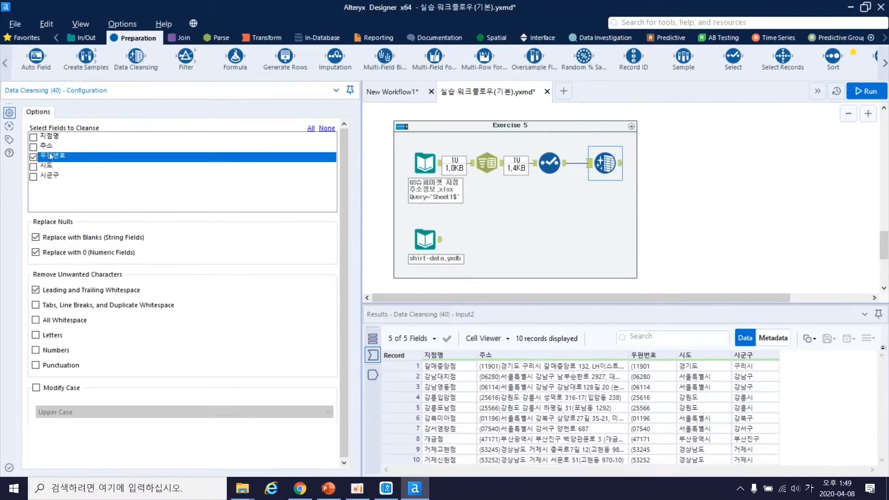
pyautogui.click(35, 238)
pyautogui.click(36, 291)
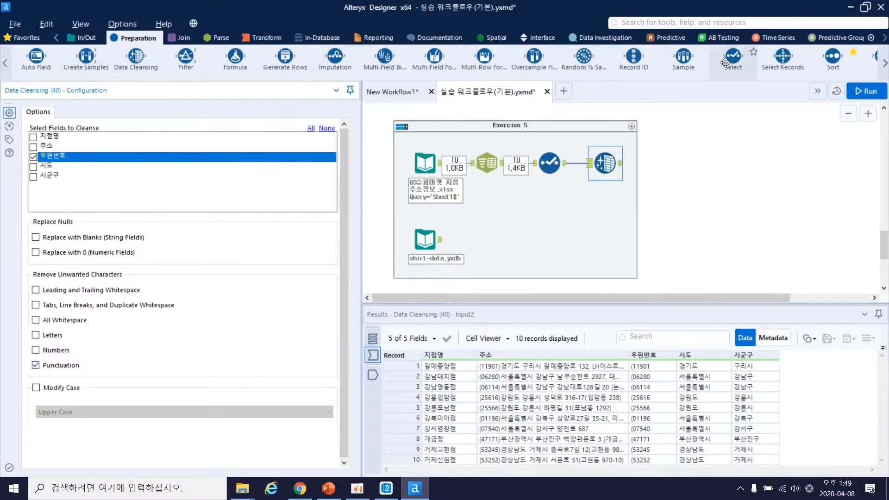
# Step: Run the workflow and display the output data of the Data Cleansing tool
pyautogui.click(877, 95)
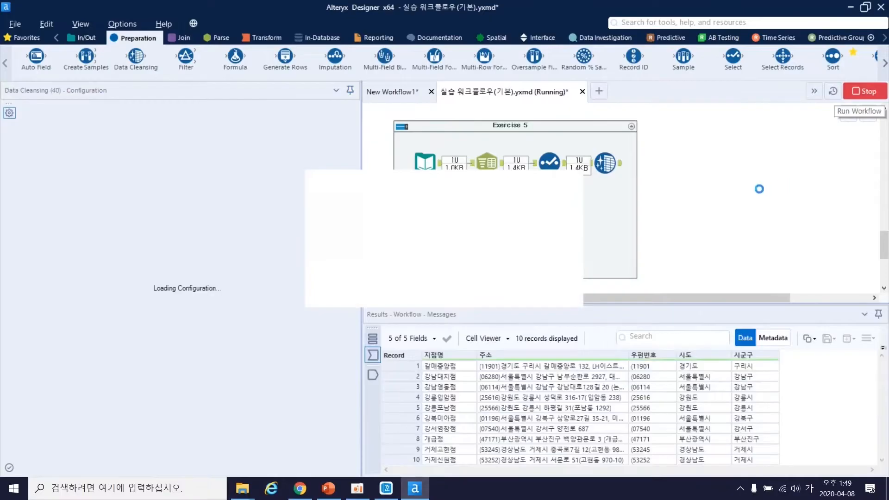
pyautogui.click(533, 287)
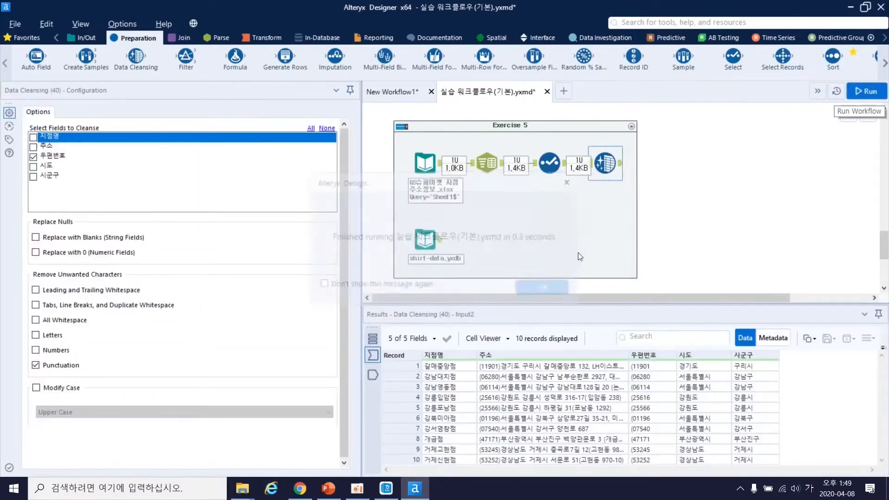
pyautogui.click(622, 166)
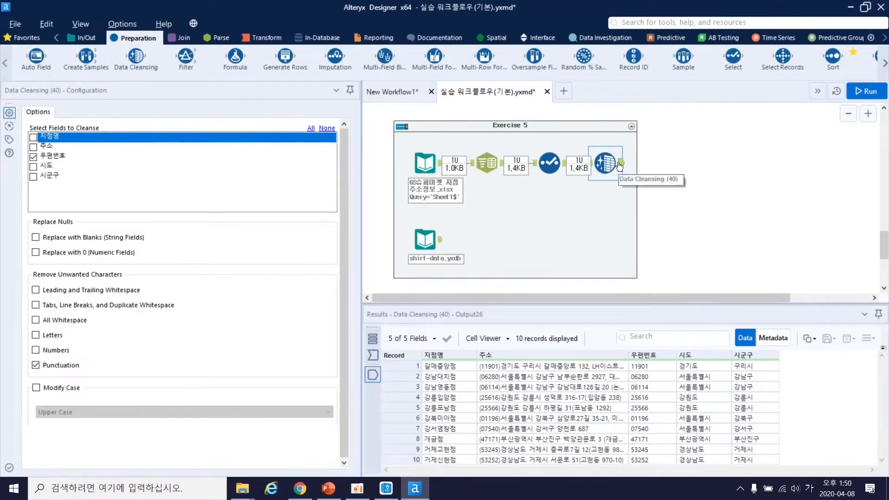
# Step: Review the output of the address Input Data, Text To Columns and Data Cleansing tools, and switch to the PowerPoint slide on splitting strings with functions
pyautogui.click(432, 164)
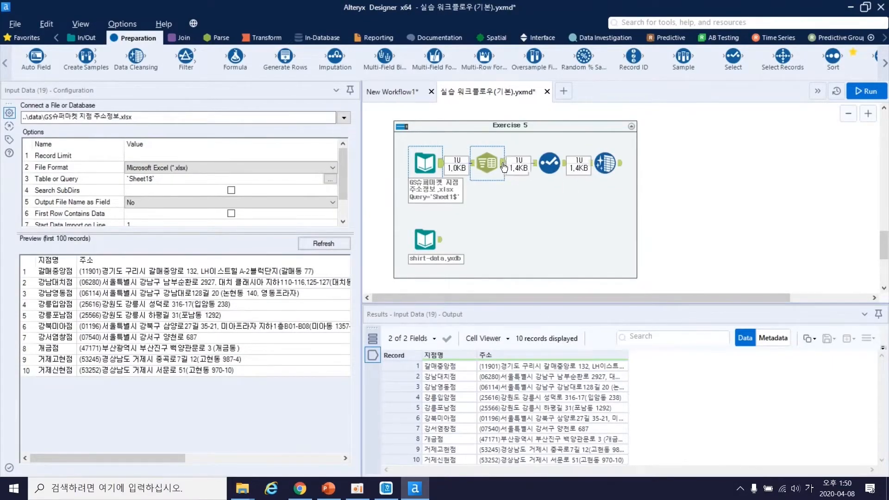
pyautogui.click(546, 163)
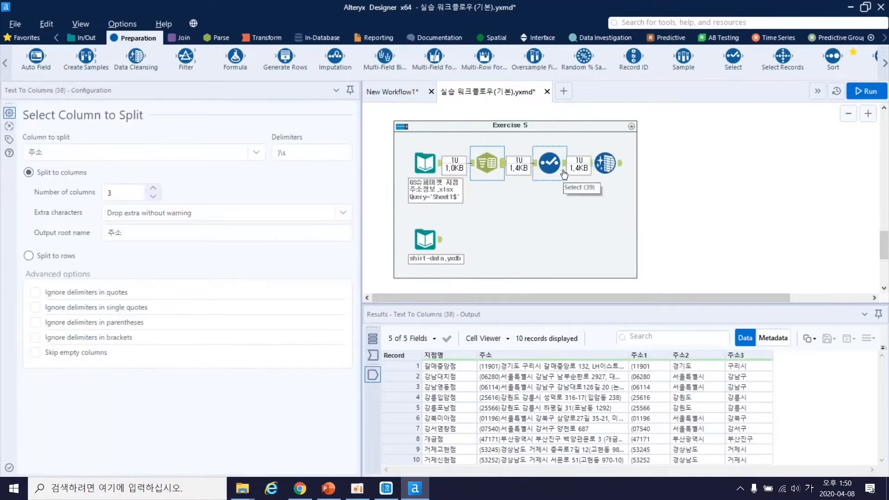
pyautogui.click(621, 169)
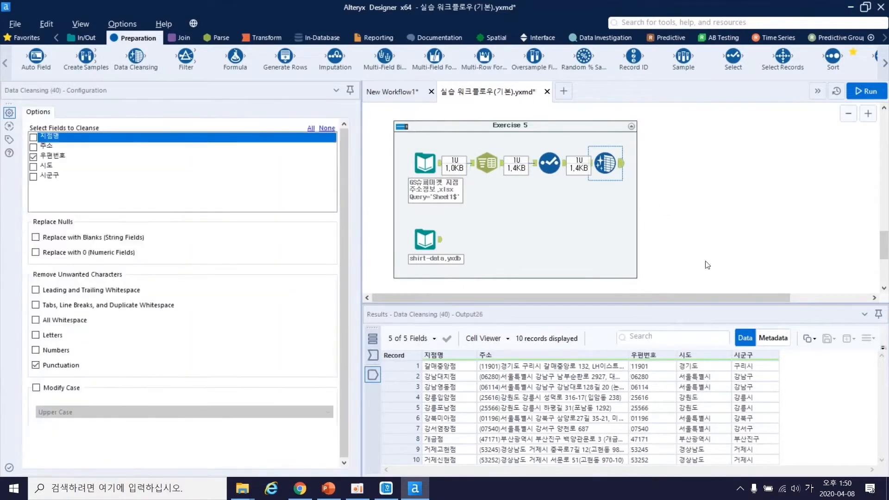
pyautogui.hotkey('alt', 'Tab')
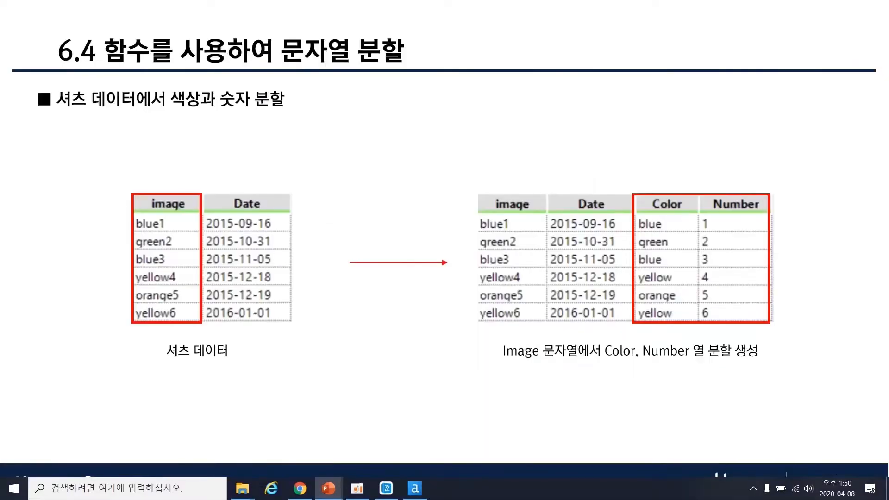
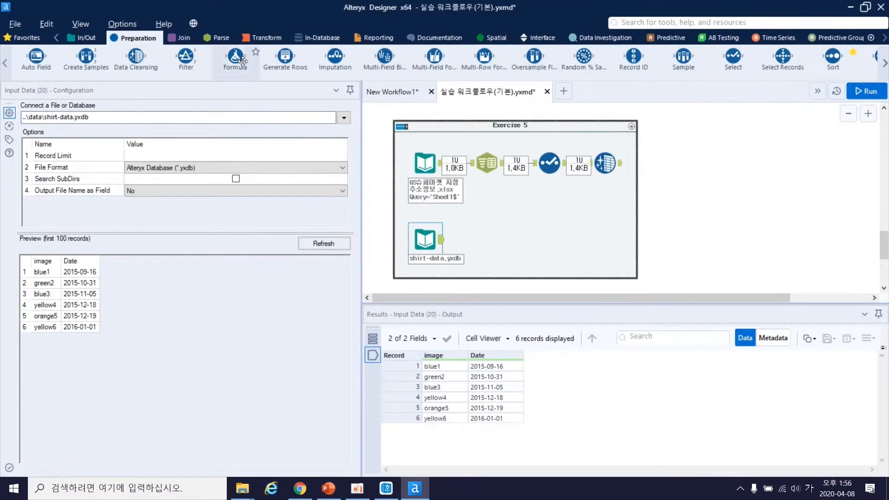
# Step: Add a Formula tool after the shirt-data.yxdb input and show the data coming into it
pyautogui.moveTo(242, 61)
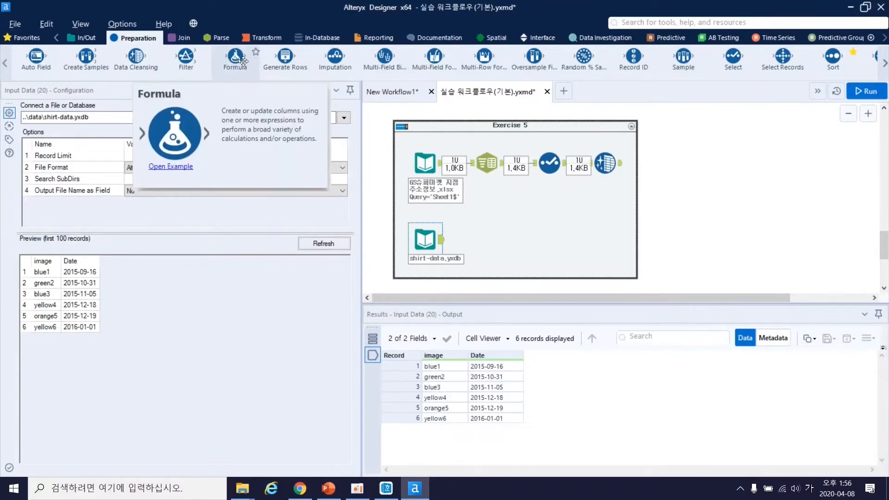
pyautogui.moveTo(234, 60); pyautogui.dragTo(501, 239)
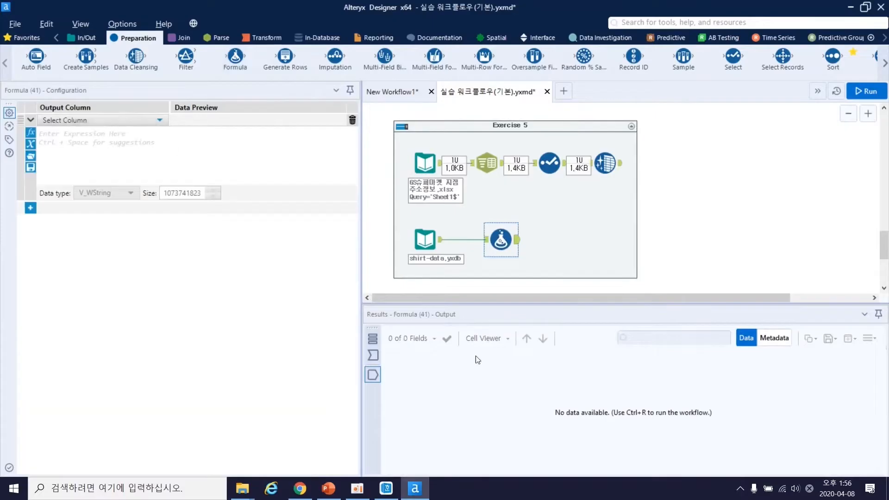
pyautogui.click(376, 358)
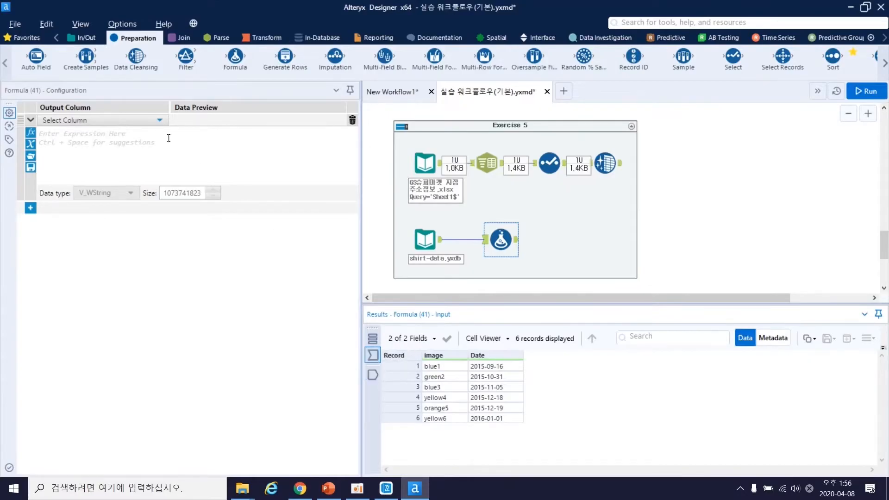
# Step: Add a new output column named Number in the Formula tool
pyautogui.click(122, 119)
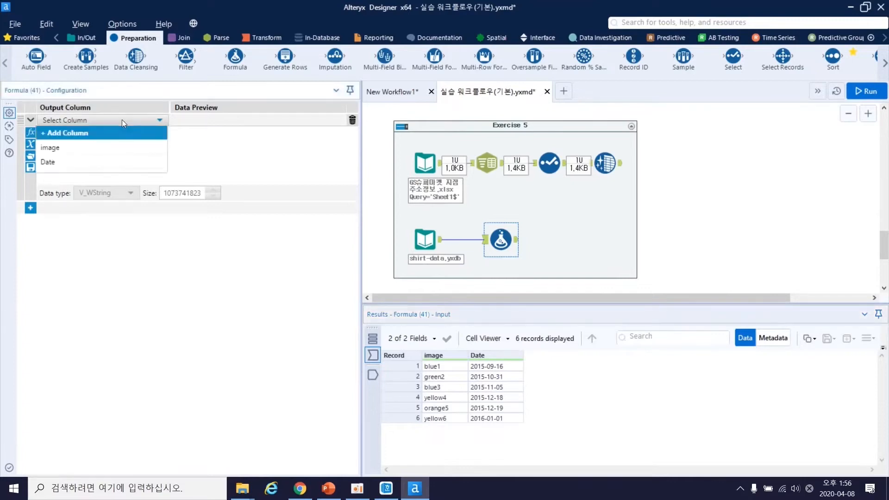
pyautogui.click(107, 135)
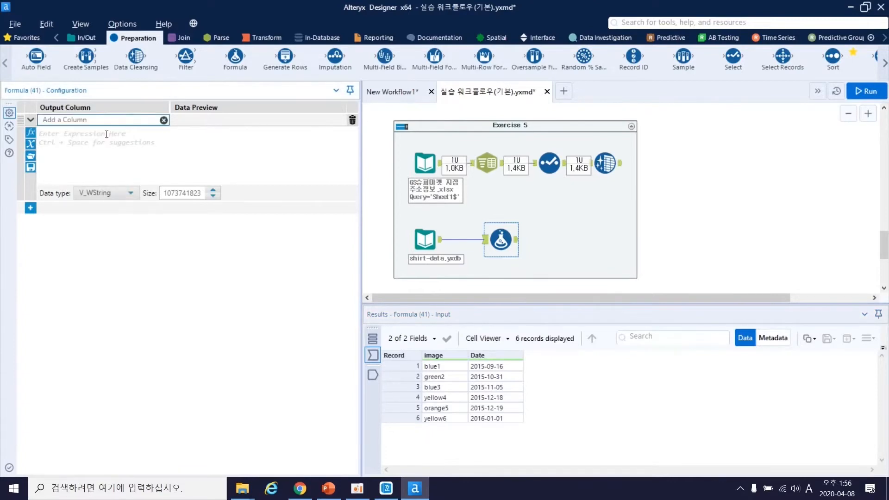
pyautogui.press('Hangul')
pyautogui.write('ㅜ')
pyautogui.press('BackSpace')
pyautogui.press('Hangul')
pyautogui.write('Number')
# Step: Start the Number column's expression with the Right(String, len) function and enlarge the expression text
pyautogui.click(85, 140)
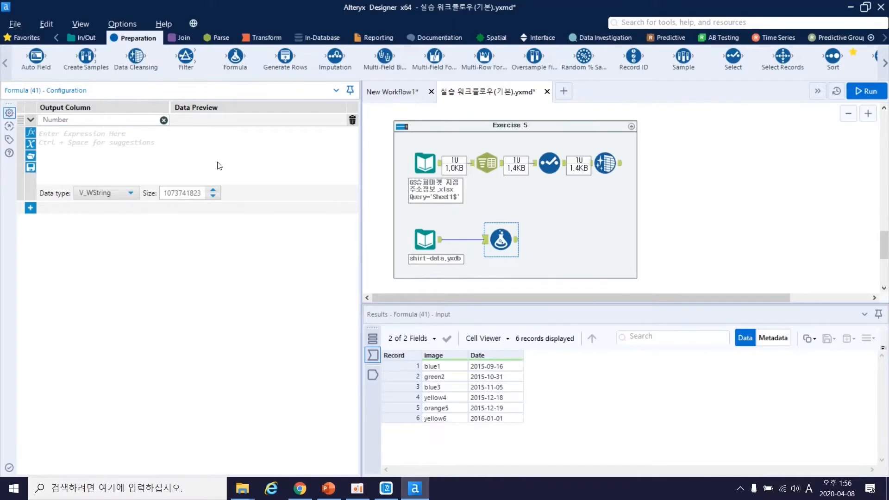
pyautogui.write('ci')
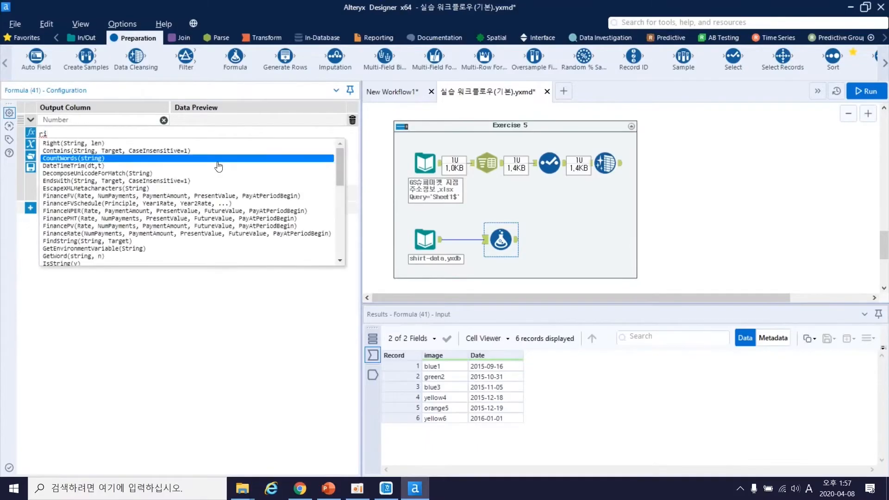
pyautogui.doubleClick(105, 144)
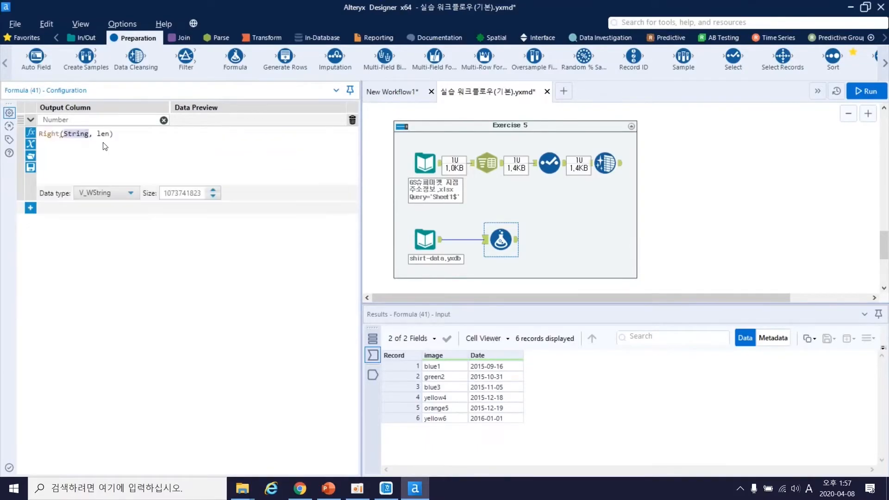
pyautogui.scroll(3, 113, 142)
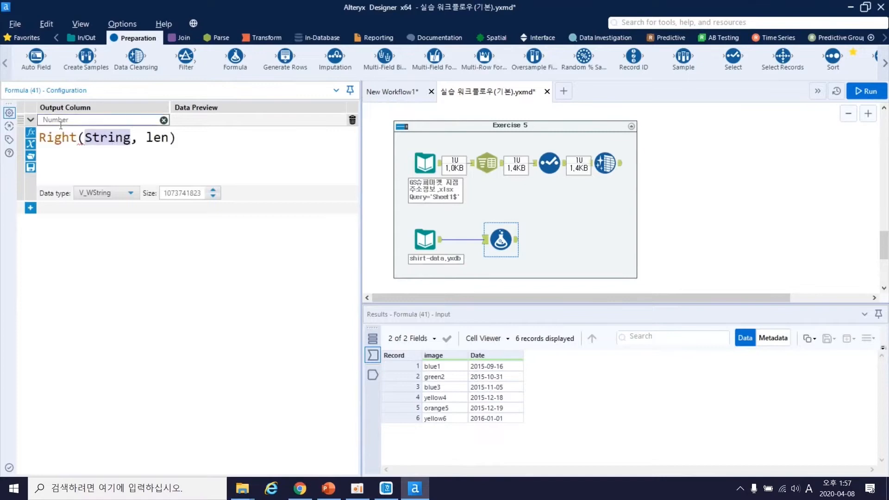
# Step: Locate the Right function in the String category of the function list
pyautogui.click(31, 133)
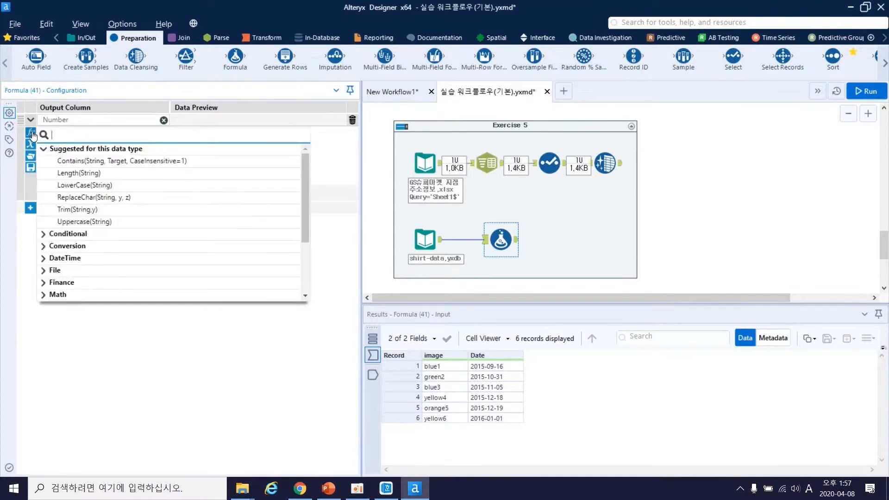
pyautogui.scroll(-2, 112, 213)
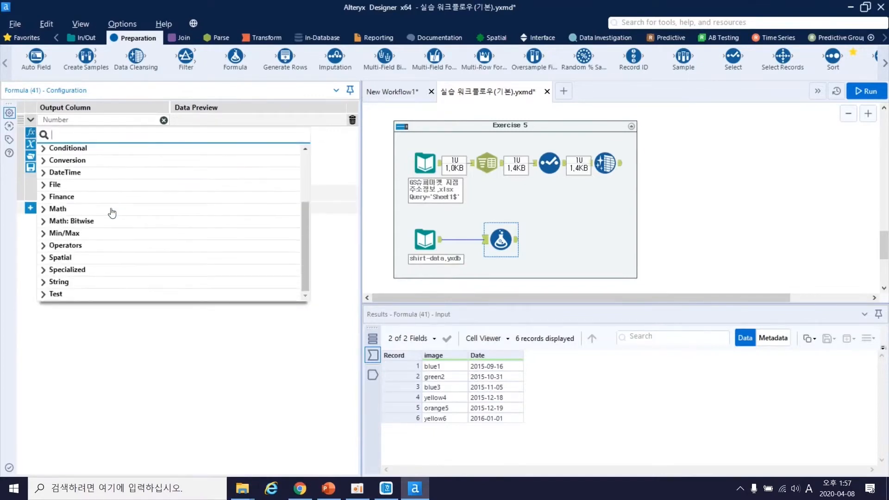
pyautogui.click(45, 282)
pyautogui.scroll(-8, 72, 210)
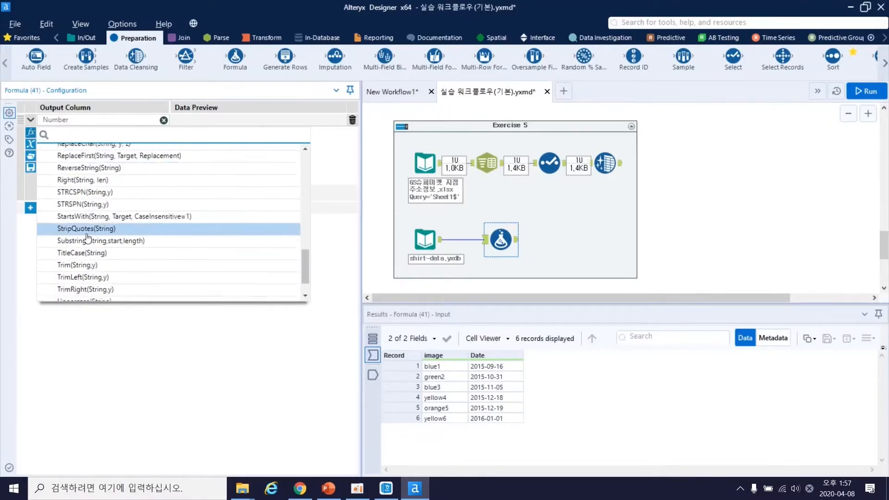
pyautogui.scroll(2, 80, 229)
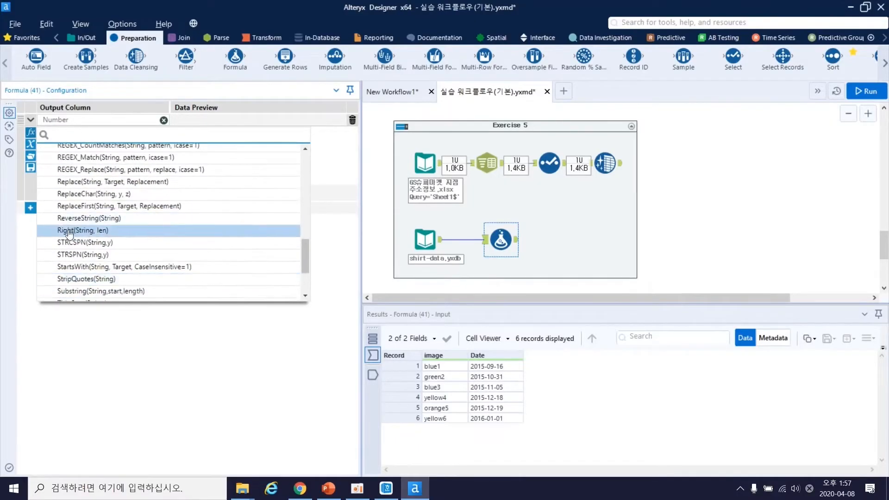
pyautogui.click(82, 230)
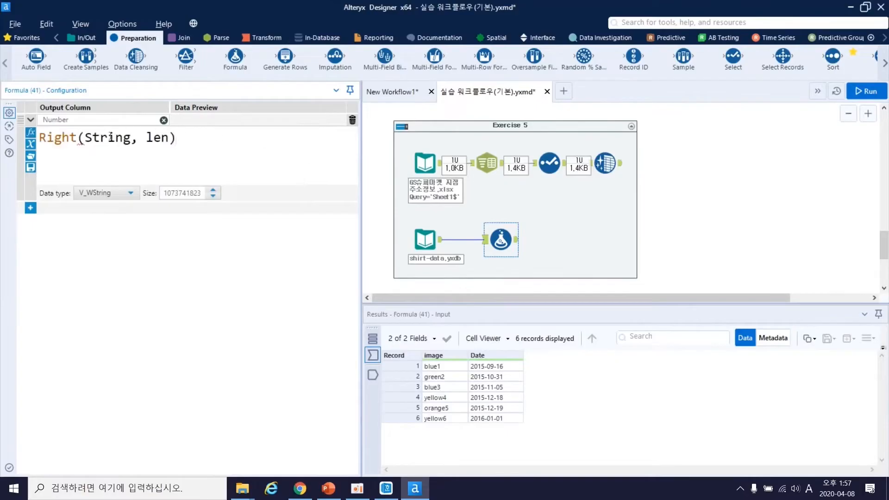
# Step: Complete the Number column's expression as Right([image], 1)
pyautogui.moveTo(88, 138); pyautogui.dragTo(132, 138)
pyautogui.moveTo(145, 138); pyautogui.dragTo(166, 141)
pyautogui.doubleClick(124, 138)
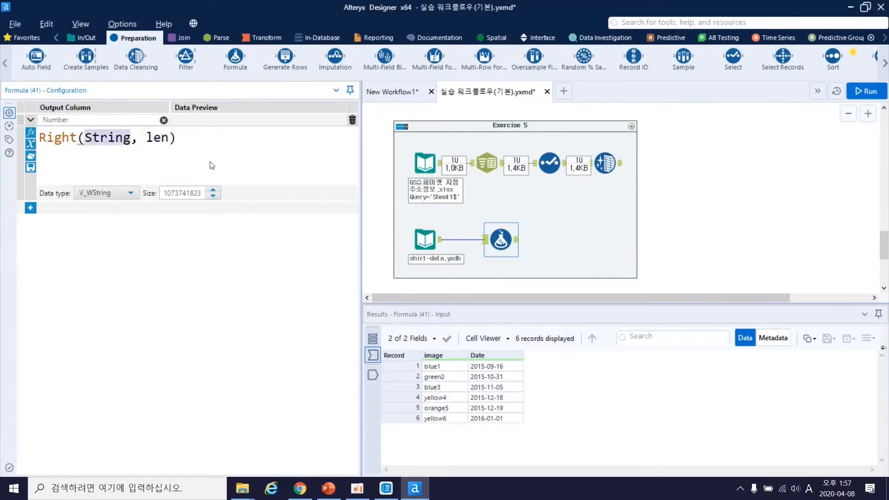
pyautogui.write('[')
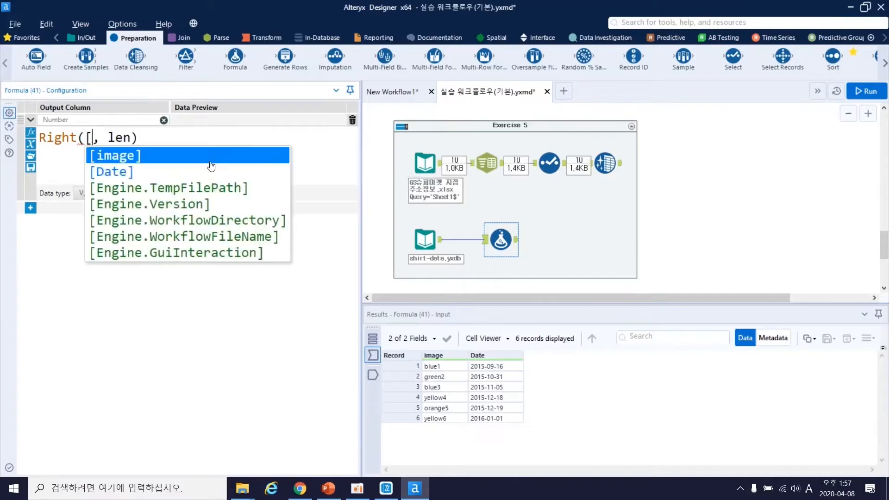
pyautogui.click(211, 156)
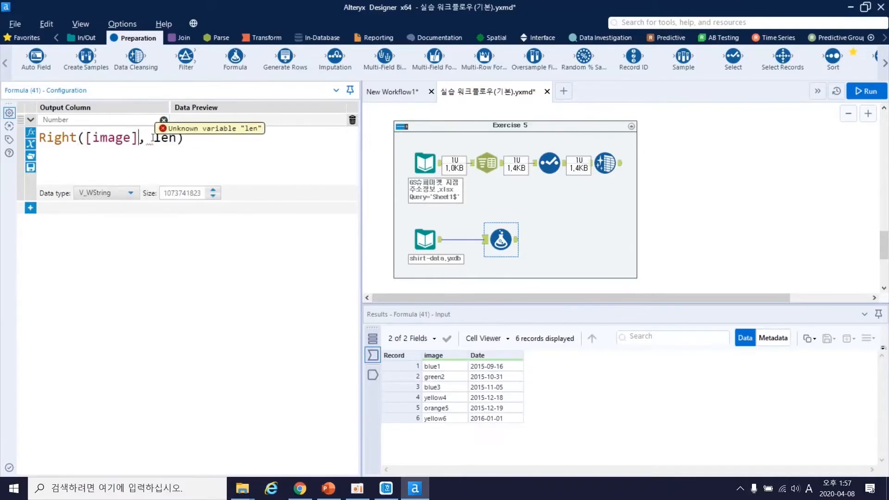
pyautogui.moveTo(154, 137); pyautogui.dragTo(178, 141)
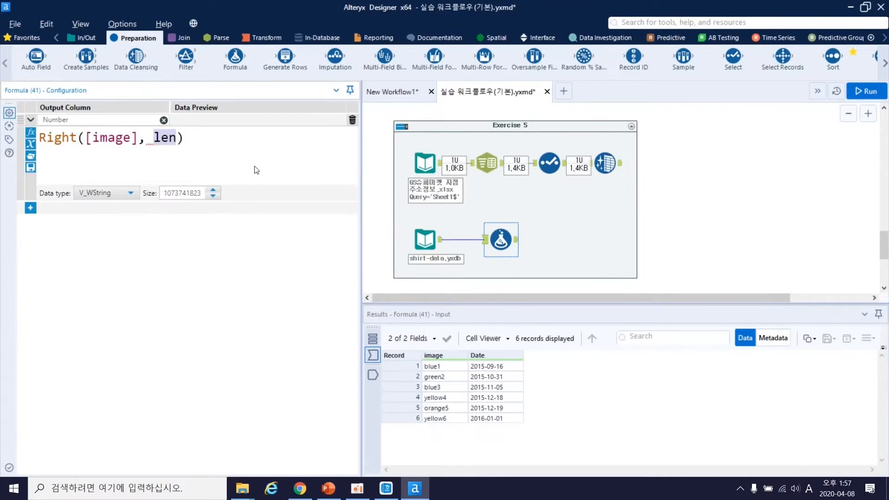
pyautogui.write('1')
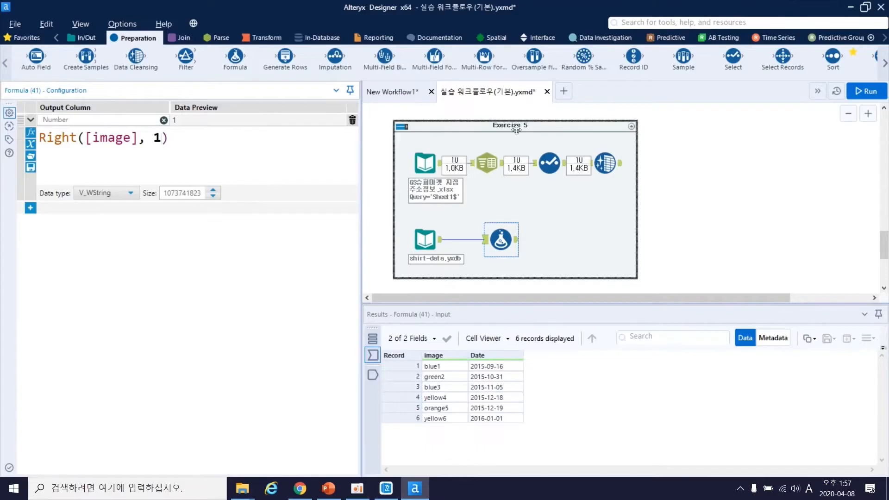
# Step: Add a second expression to the Formula tool with a new output column named Color
pyautogui.click(31, 208)
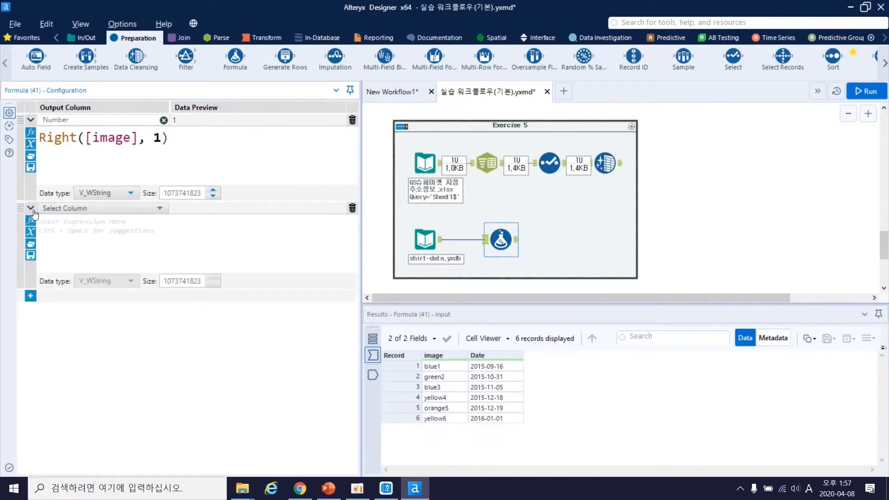
pyautogui.click(64, 209)
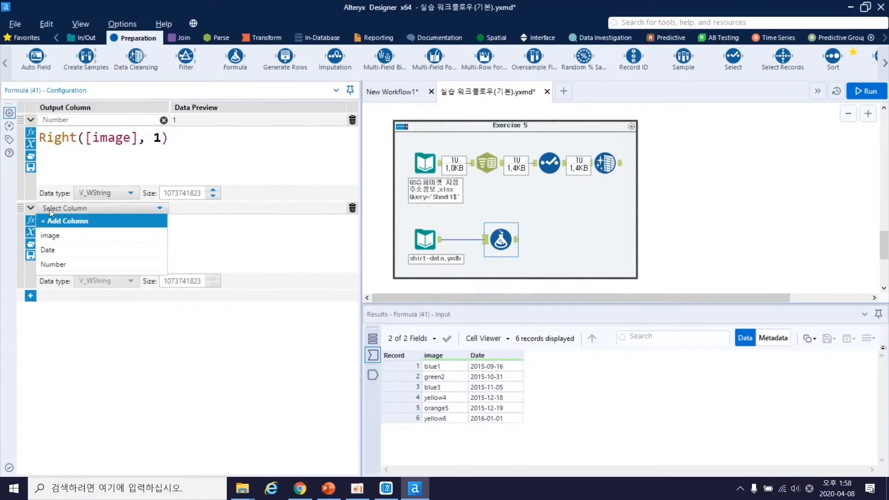
pyautogui.click(56, 221)
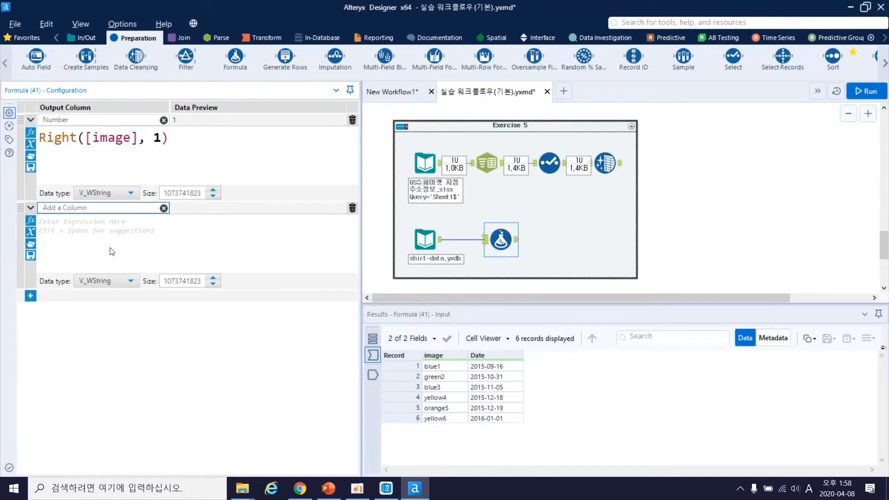
pyautogui.press('Hangul')
pyautogui.press('Hangul')
pyautogui.write('Color')
# Step: Start the Color column's expression with the Substring(String,start,length) function
pyautogui.click(120, 249)
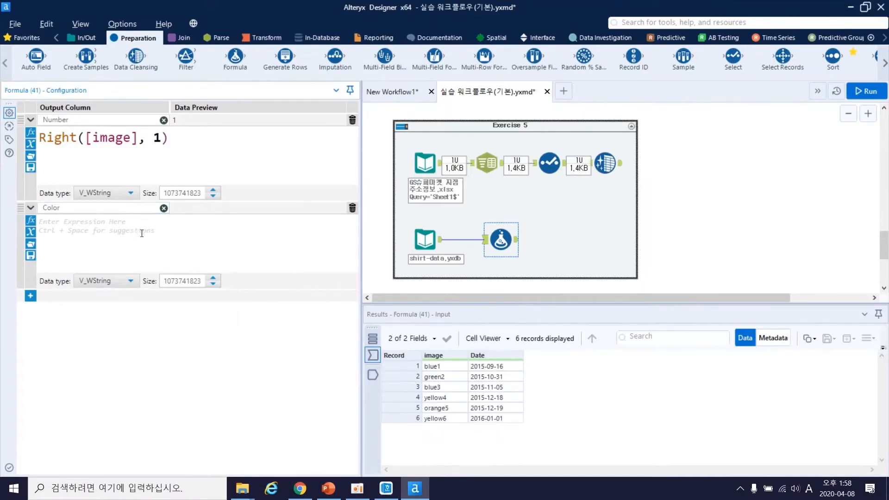
pyautogui.write('sub')
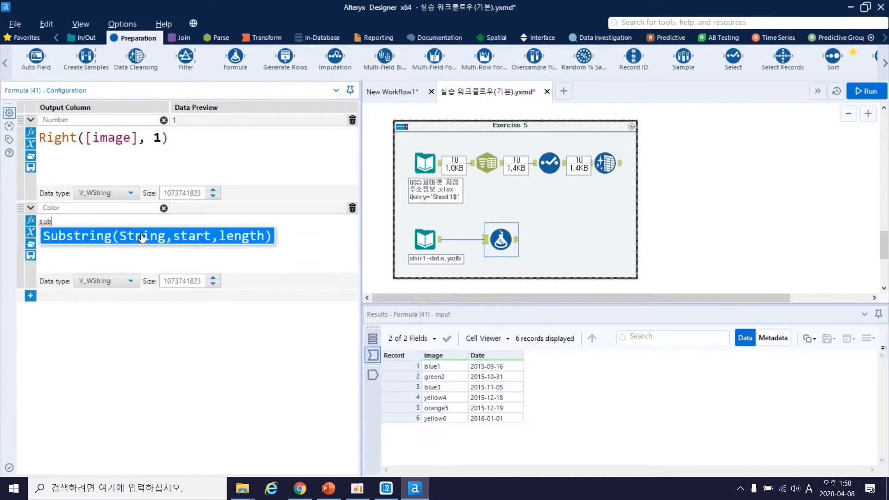
pyautogui.doubleClick(142, 238)
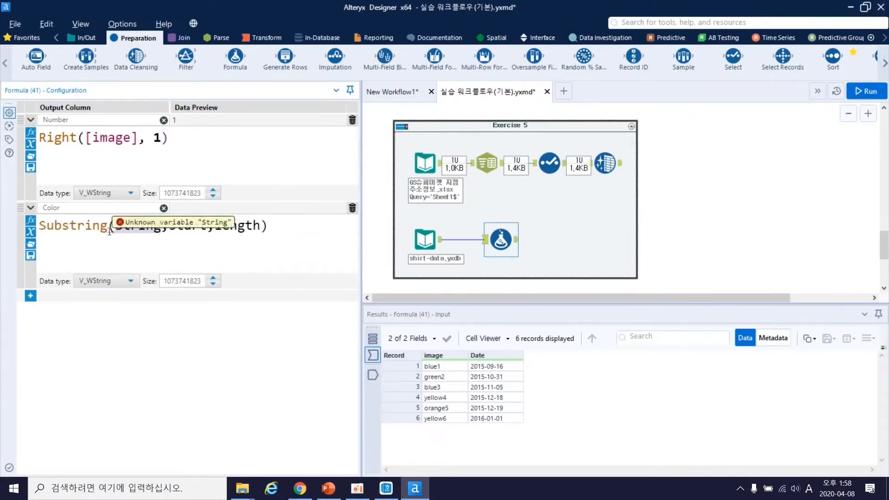
# Step: In the Color expression, set the Substring function's string argument to [image] and its start argument to 0
pyautogui.moveTo(109, 227); pyautogui.dragTo(41, 223)
pyautogui.moveTo(116, 225); pyautogui.dragTo(161, 227)
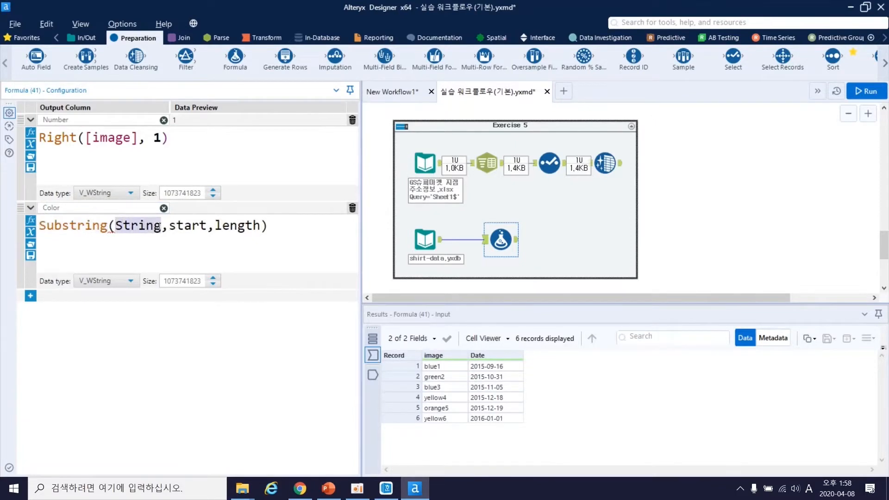
pyautogui.moveTo(169, 226); pyautogui.dragTo(207, 227)
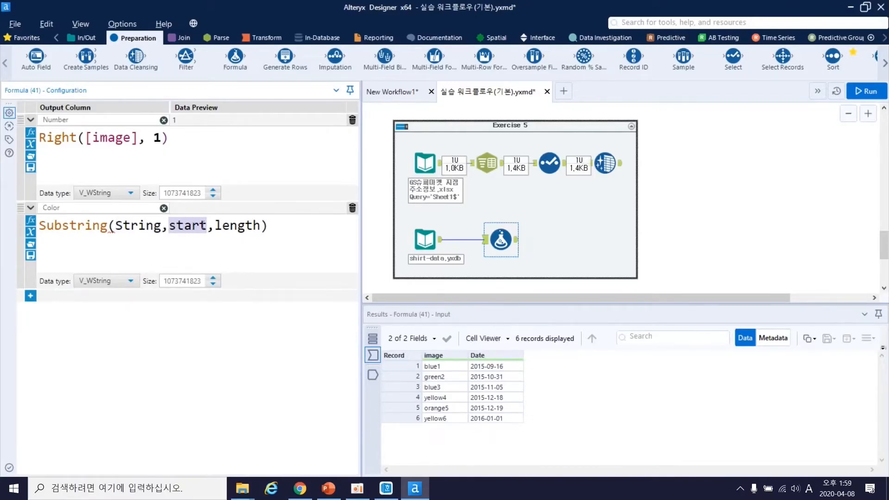
pyautogui.moveTo(216, 225); pyautogui.dragTo(261, 225)
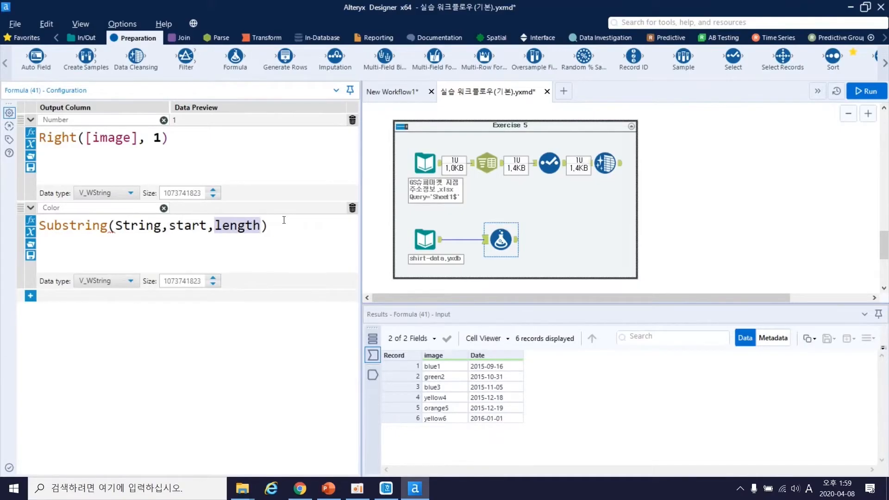
pyautogui.moveTo(116, 225); pyautogui.dragTo(161, 225)
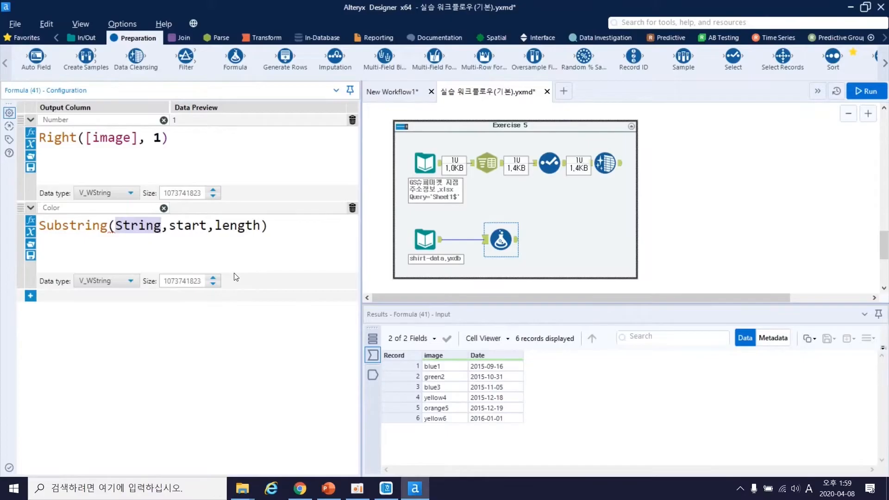
pyautogui.write('[')
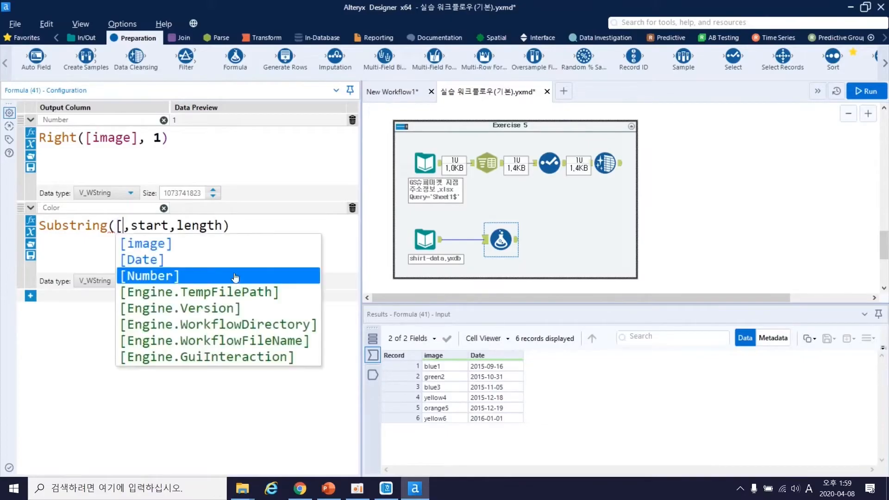
pyautogui.click(213, 244)
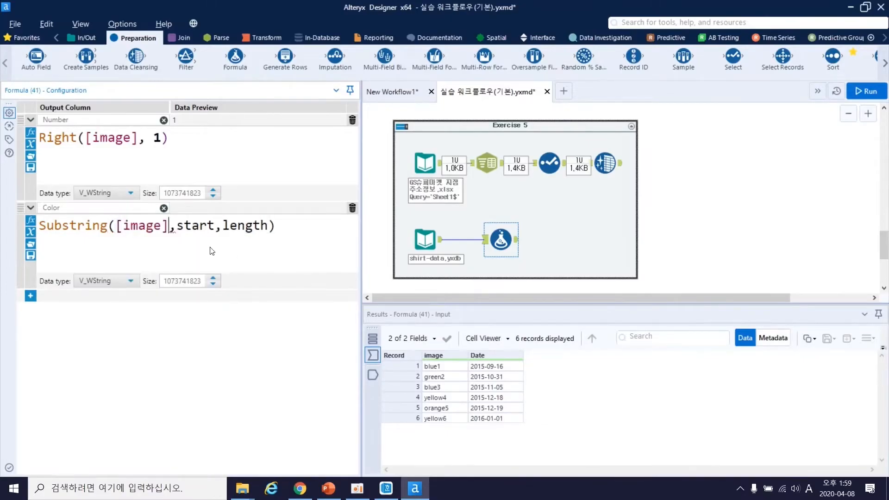
pyautogui.moveTo(176, 226); pyautogui.dragTo(214, 225)
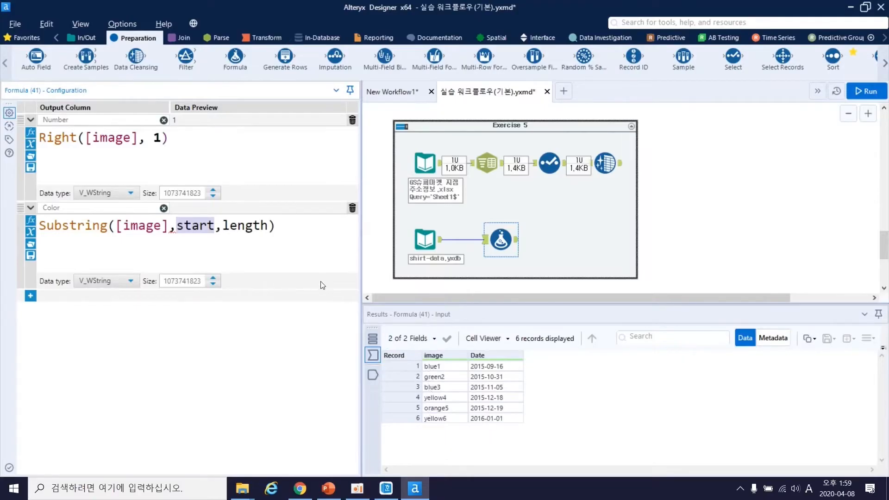
pyautogui.write('0')
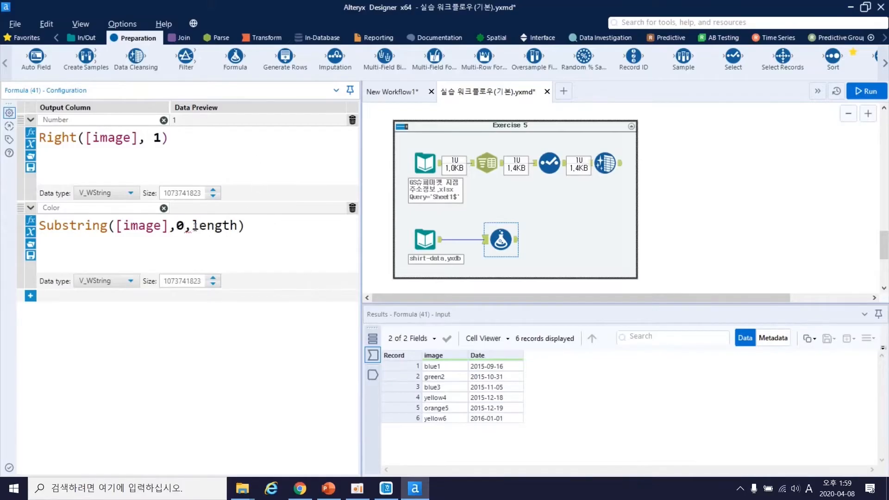
# Step: Replace the length argument of the Color column's Substring function with Length([image])-1
pyautogui.moveTo(194, 227); pyautogui.dragTo(238, 227)
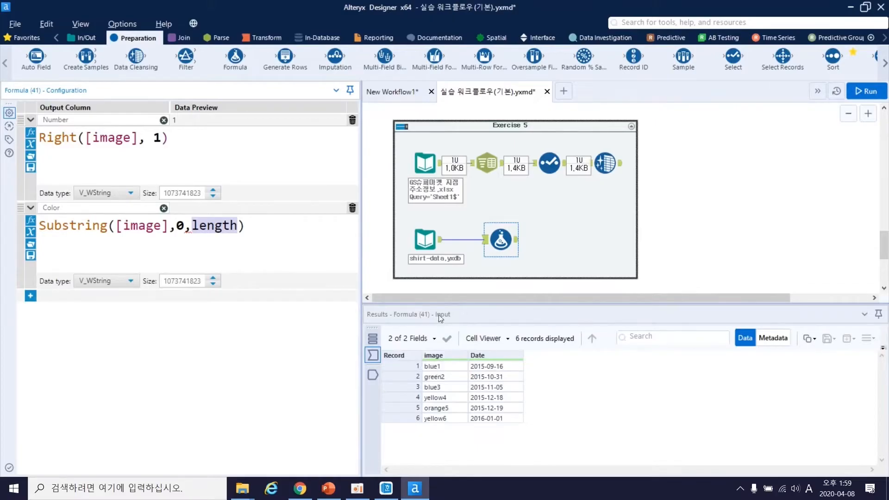
pyautogui.click(237, 226)
pyautogui.press('BackSpace')
pyautogui.press('BackSpace')
pyautogui.press('BackSpace')
pyautogui.press('BackSpace')
pyautogui.press('BackSpace')
pyautogui.press('BackSpace')
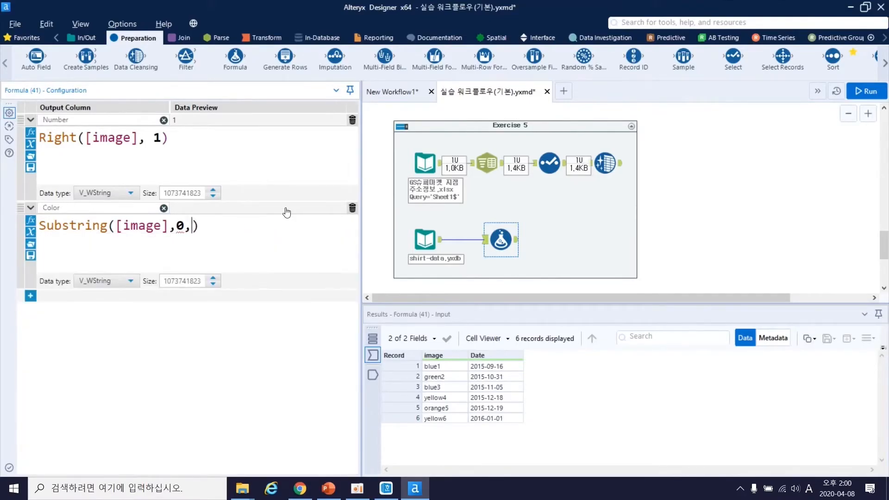
pyautogui.write('1')
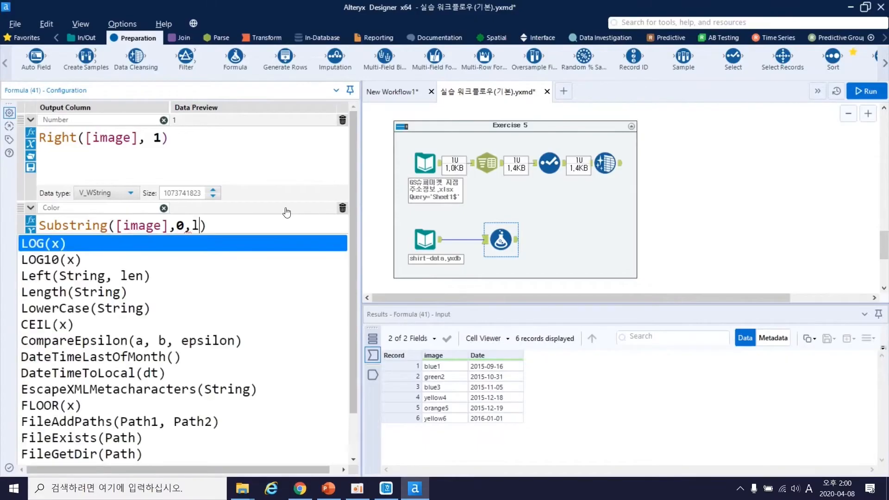
pyautogui.write('en')
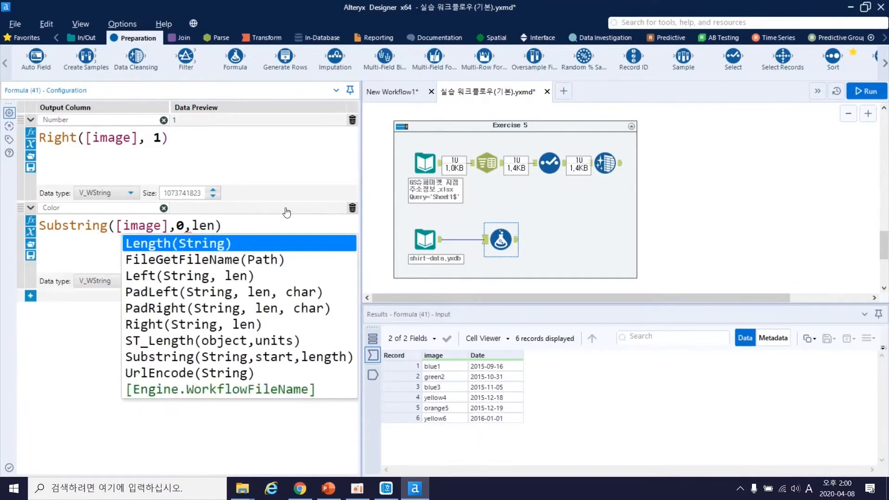
pyautogui.click(185, 244)
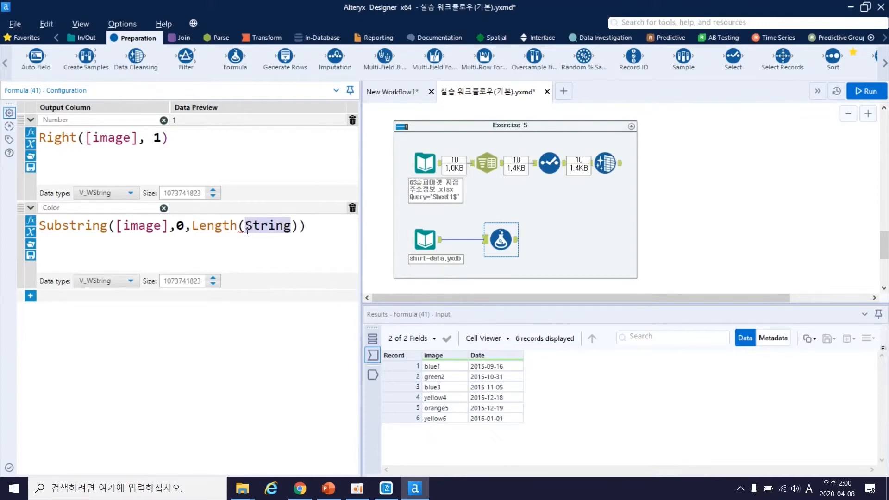
pyautogui.write('[')
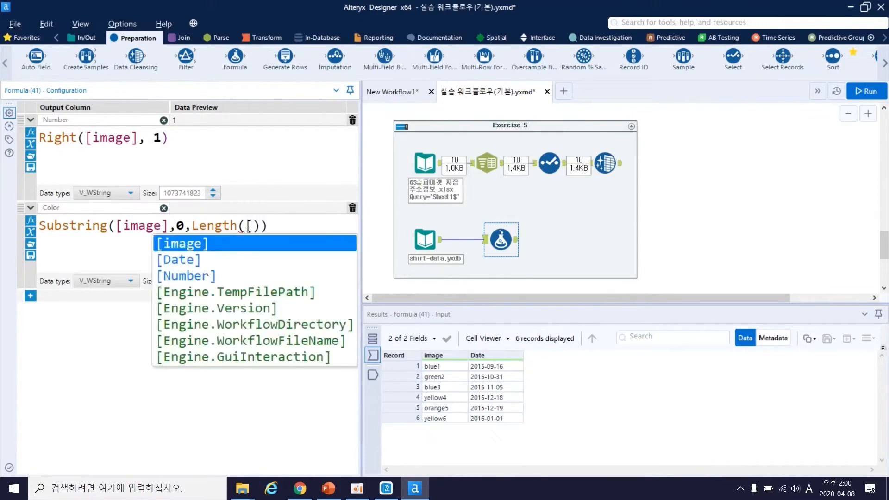
pyautogui.click(244, 242)
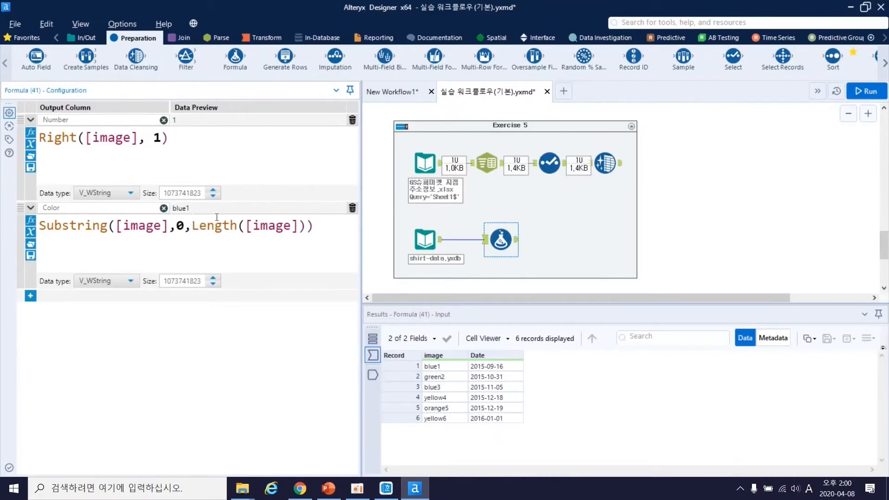
pyautogui.press('Right')
pyautogui.write('-1')
# Step: Add a third expression to the Formula tool with a new output column named Color2
pyautogui.moveTo(73, 120); pyautogui.dragTo(42, 126)
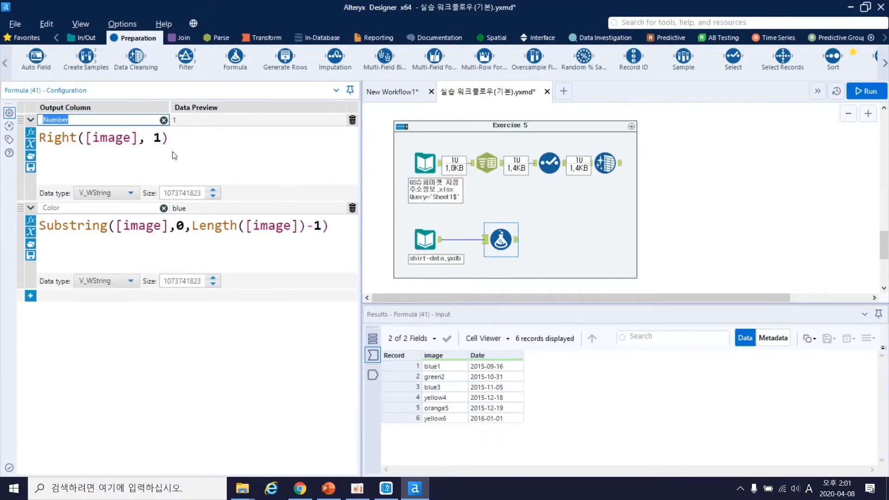
pyautogui.click(76, 119)
pyautogui.doubleClick(76, 120)
pyautogui.click(30, 295)
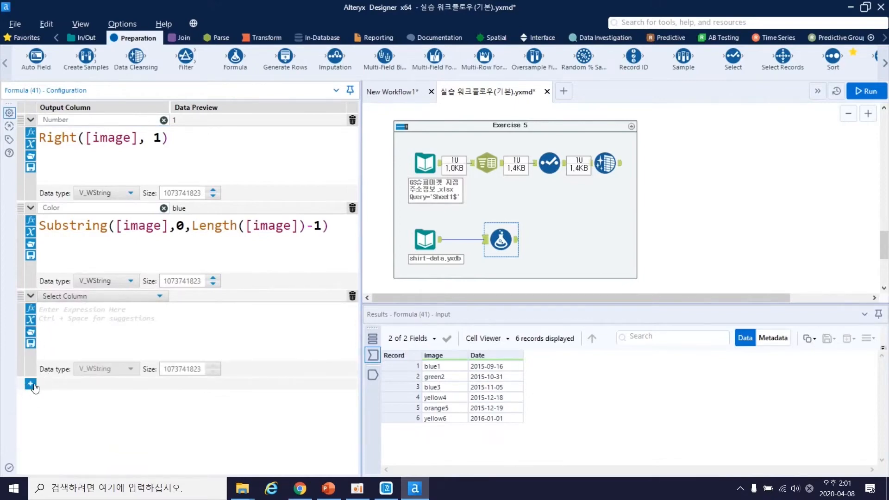
pyautogui.click(91, 296)
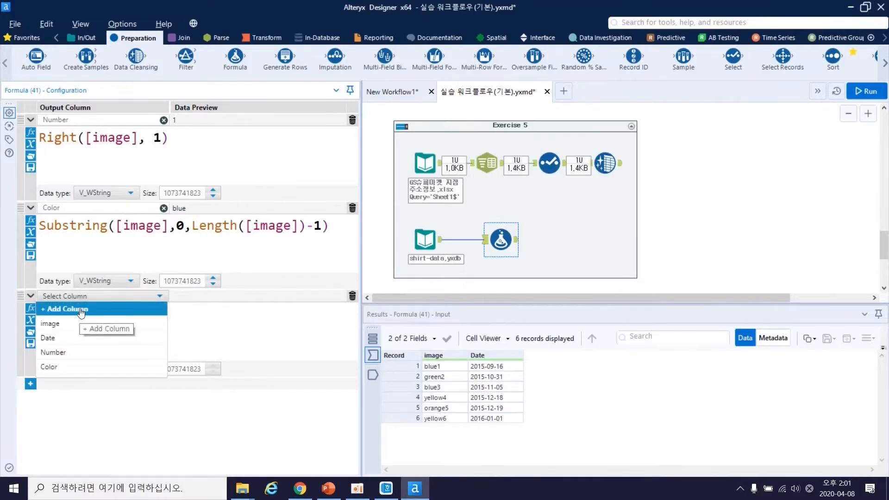
pyautogui.click(82, 309)
pyautogui.write('Color2')
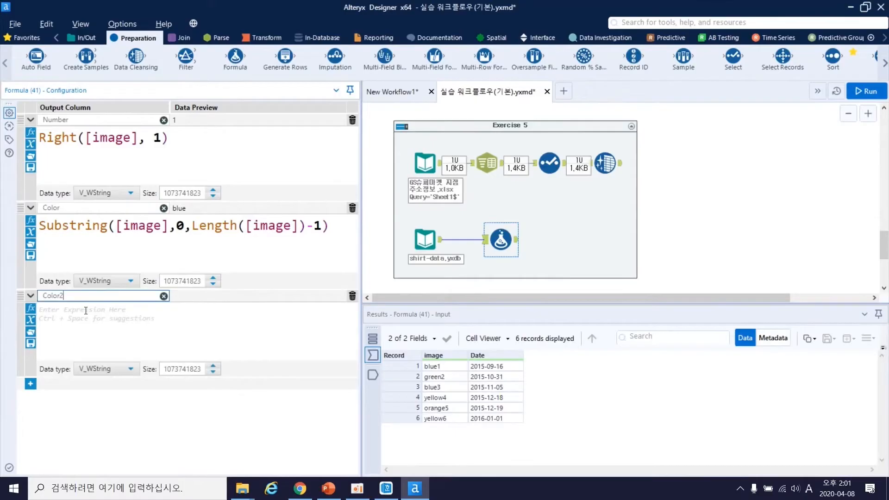
# Step: Start the Color2 column's expression with the Trim(String,y) function
pyautogui.click(87, 320)
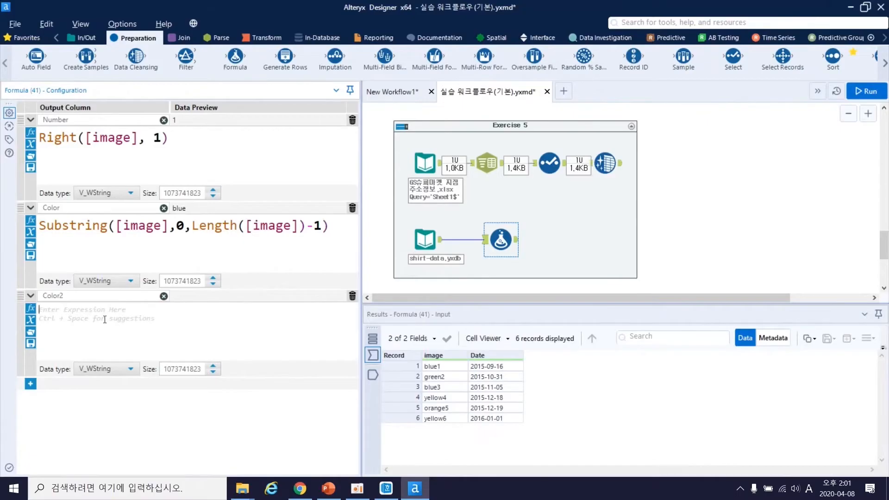
pyautogui.write('t')
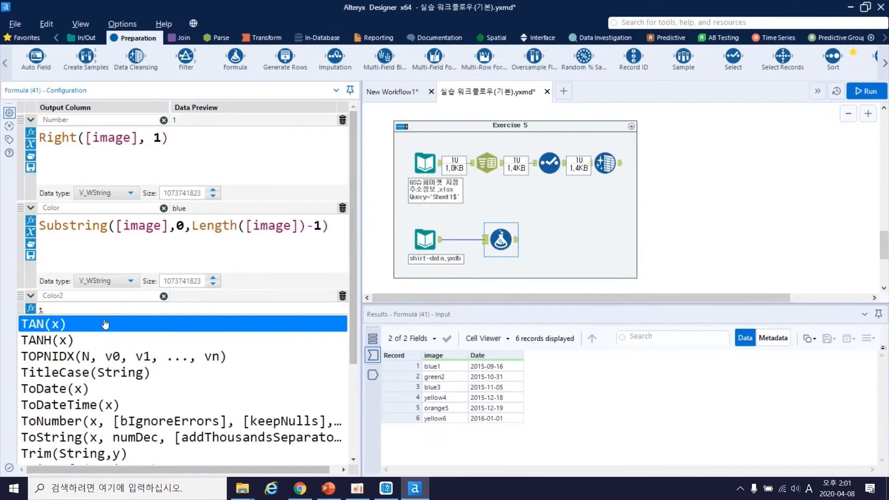
pyautogui.write('rim')
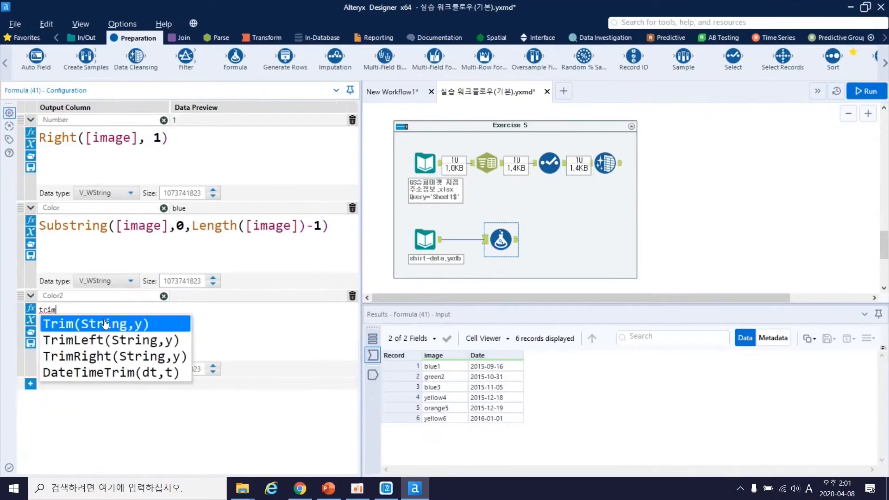
pyautogui.click(106, 324)
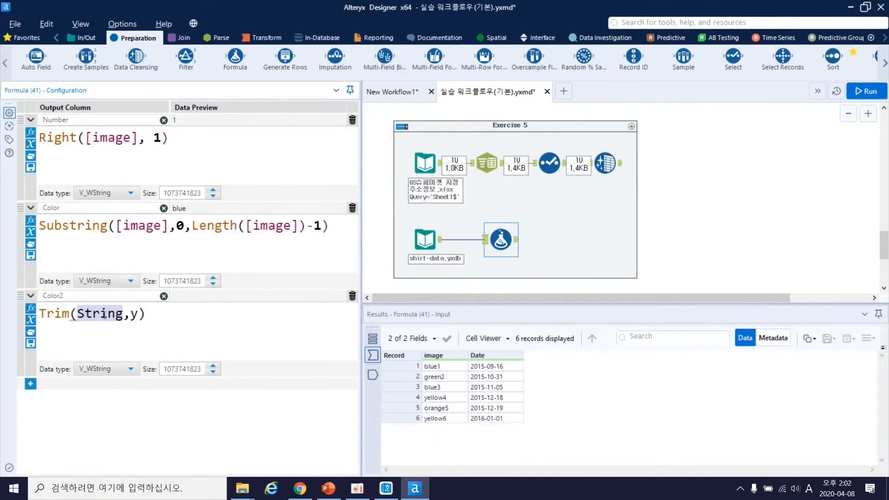
# Step: Complete the Color2 expression as Trim([image],[Number])
pyautogui.click(76, 315)
pyautogui.moveTo(77, 315); pyautogui.dragTo(122, 315)
pyautogui.moveTo(130, 315); pyautogui.dragTo(140, 314)
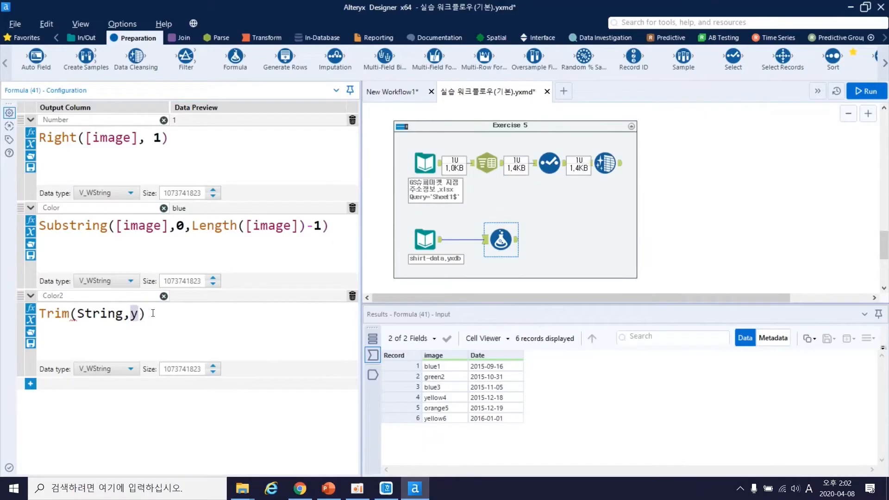
pyautogui.moveTo(77, 313); pyautogui.dragTo(121, 309)
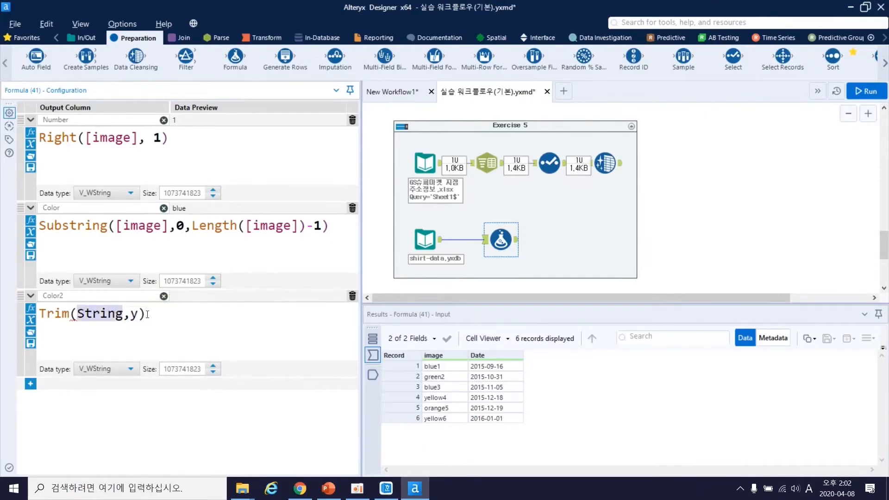
pyautogui.write('[')
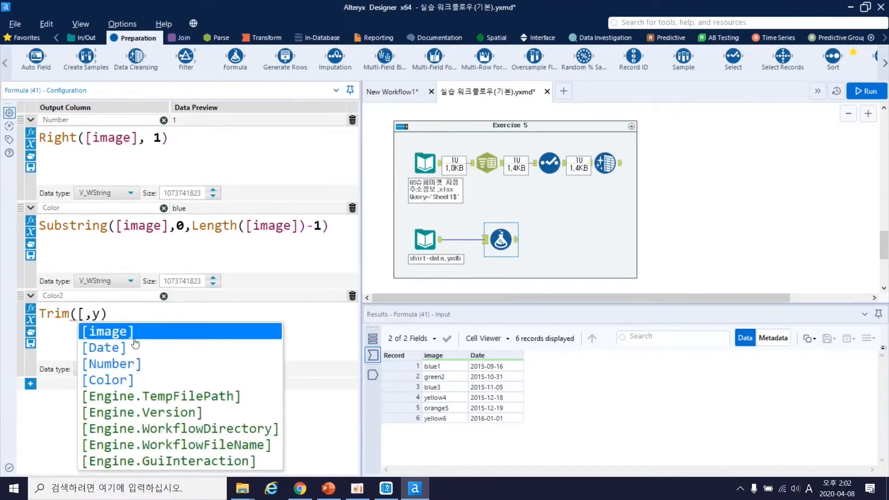
pyautogui.press('Return')
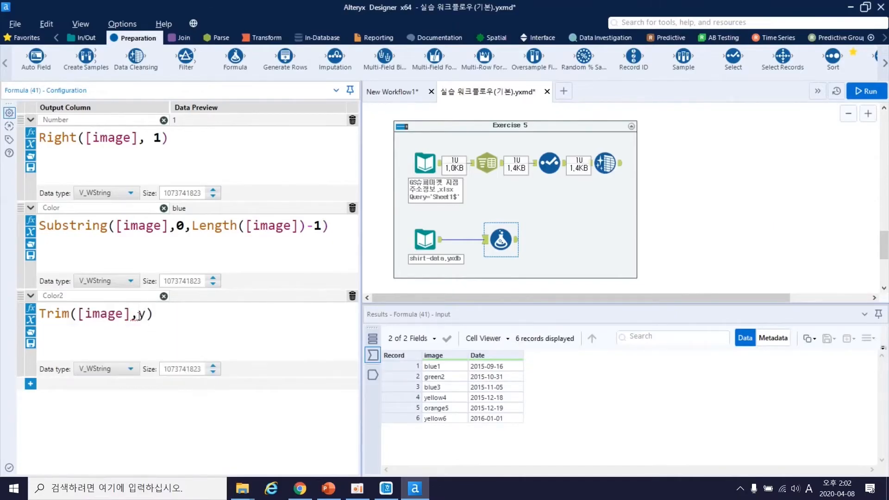
pyautogui.doubleClick(142, 315)
pyautogui.write('[')
pyautogui.click(194, 366)
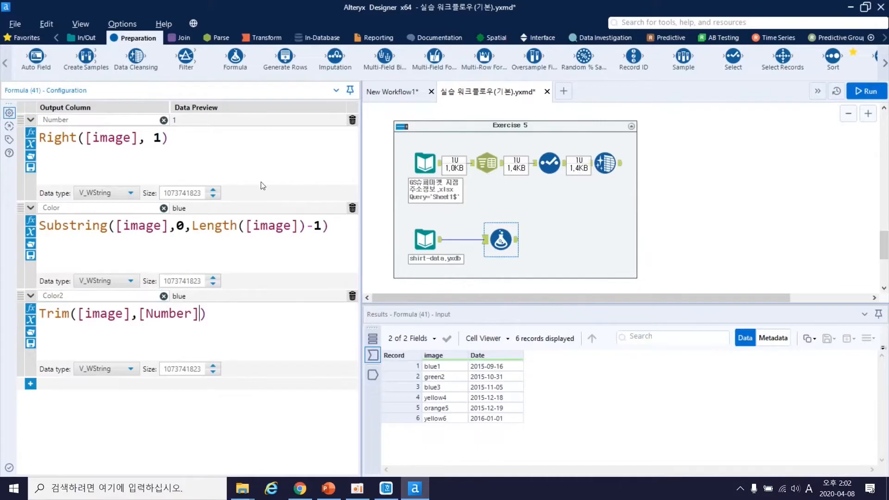
# Step: Run the workflow and show the Formula tool's output data with the Color and Color2 expressions expanded
pyautogui.click(879, 94)
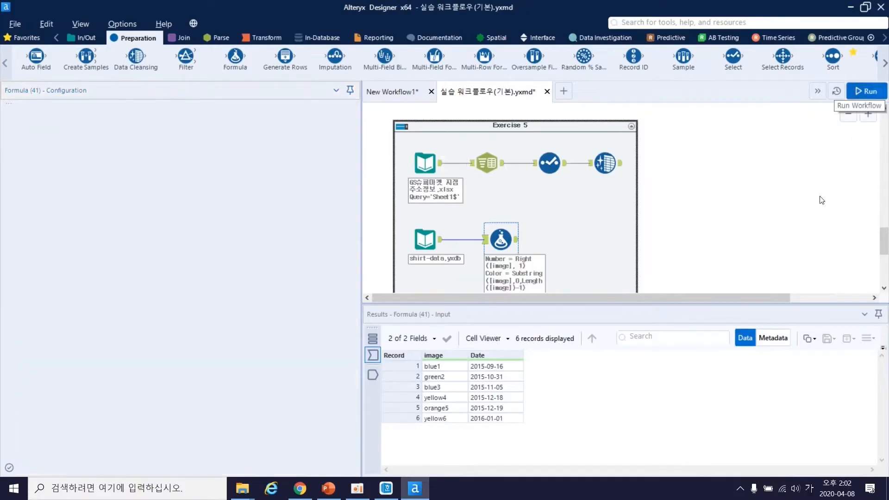
pyautogui.click(539, 289)
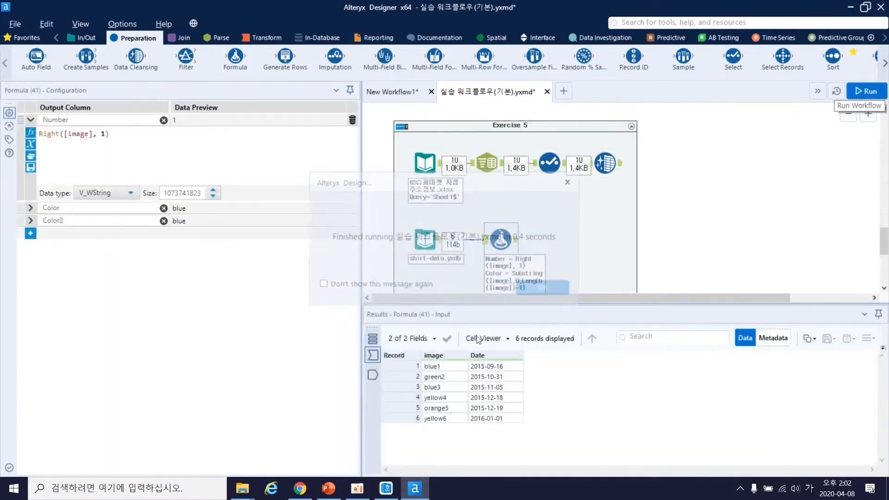
pyautogui.click(372, 374)
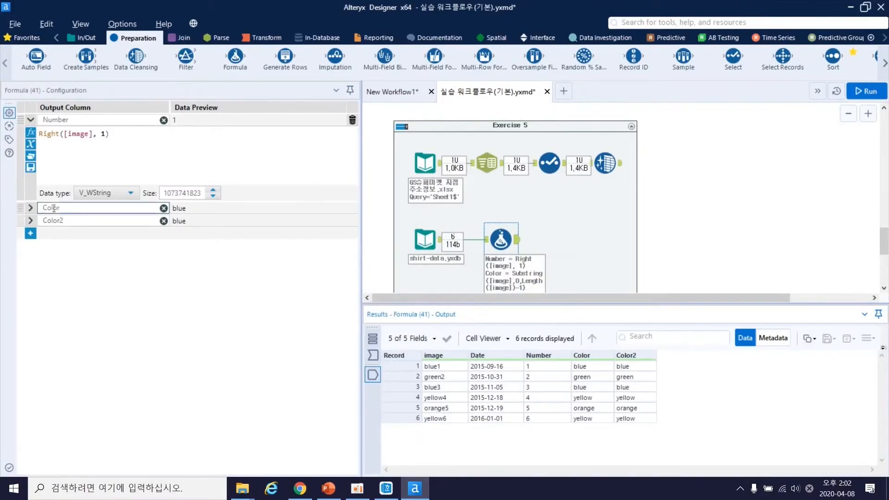
pyautogui.click(30, 207)
pyautogui.click(31, 296)
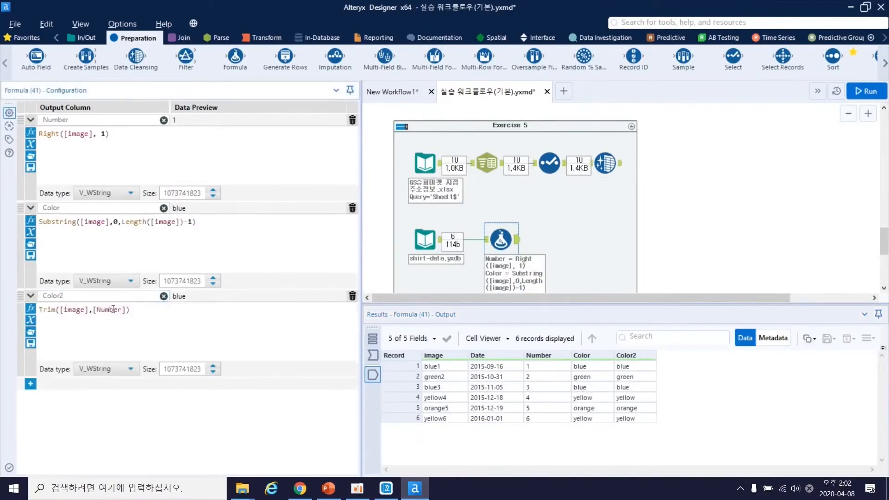
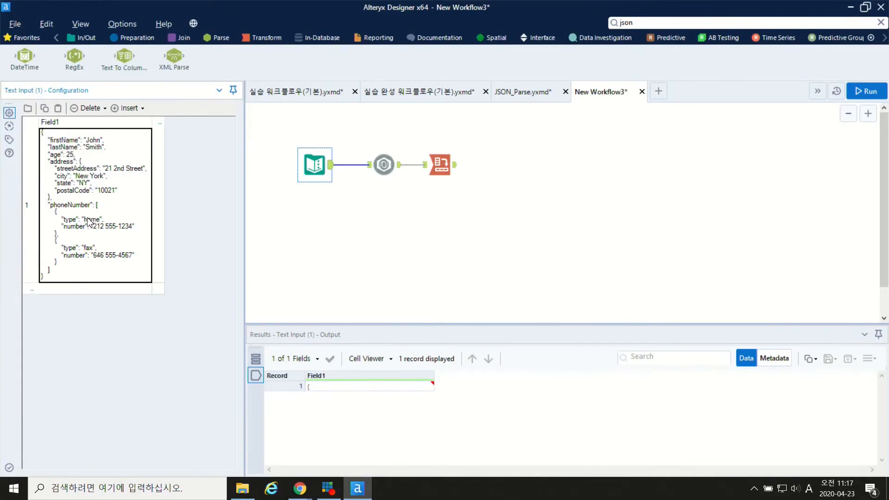
# Step: Inspect the JSON Parse tool's configuration and output in the New Workflow3 example, comparing it with the Text Input tool
pyautogui.click(384, 168)
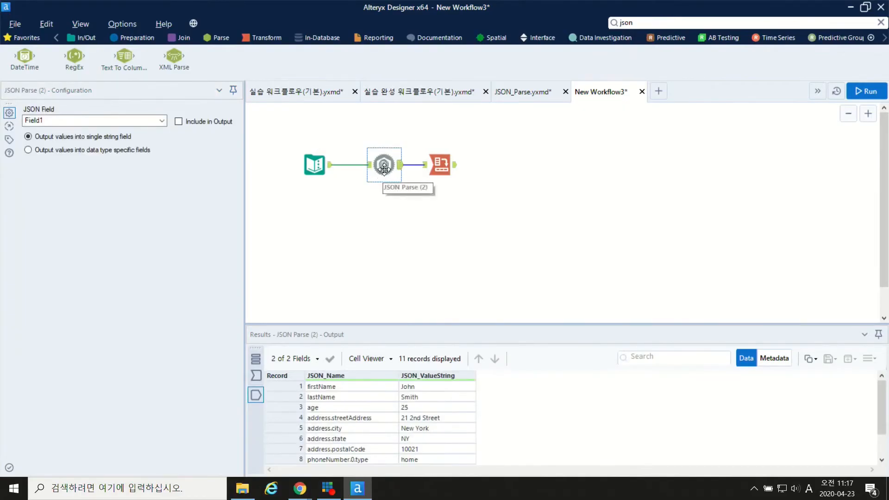
pyautogui.click(322, 167)
pyautogui.click(384, 165)
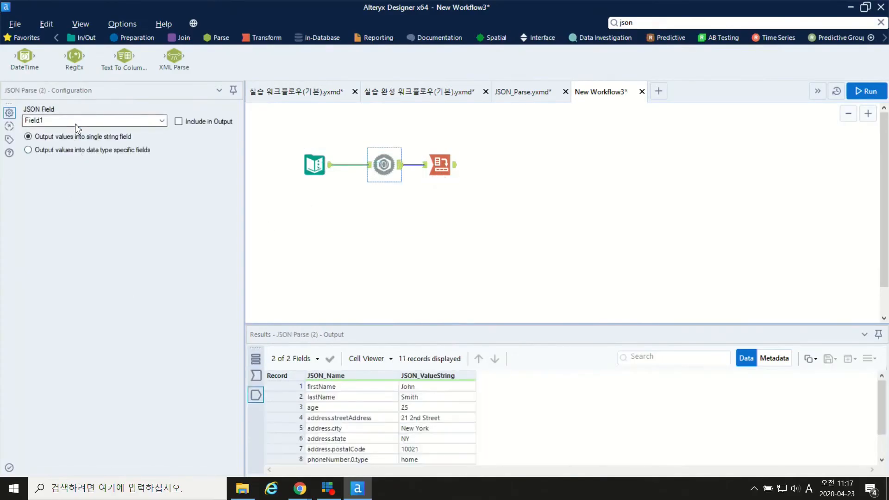
# Step: Examine the JSON Parse tool's Field1 setting and parsed records, followed by the Cross Tab tool's configuration and output
pyautogui.click(77, 121)
pyautogui.click(62, 130)
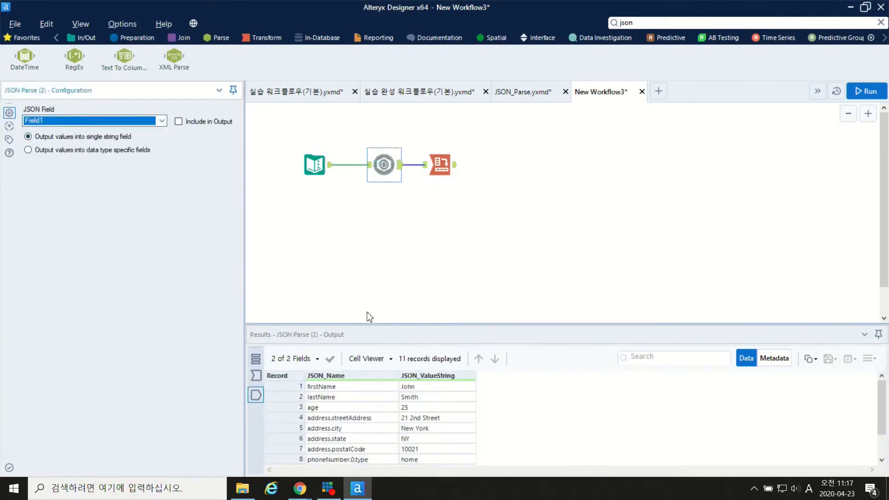
pyautogui.click(334, 388)
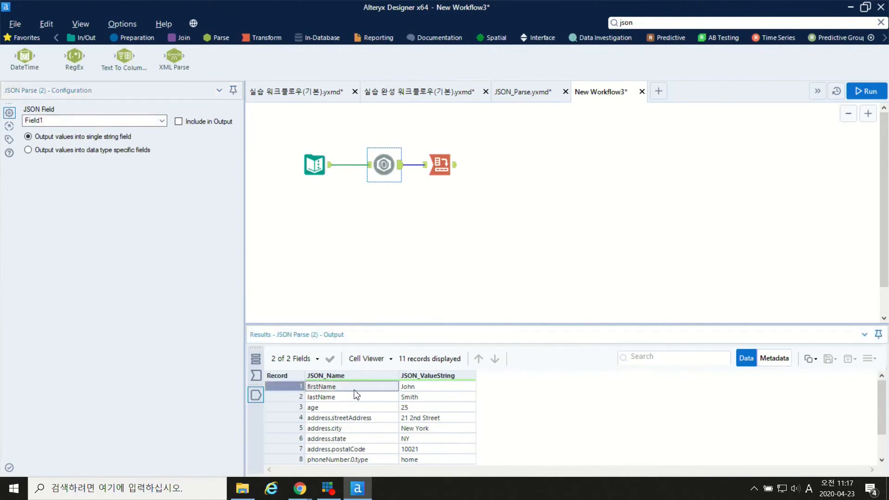
pyautogui.scroll(-1, 371, 410)
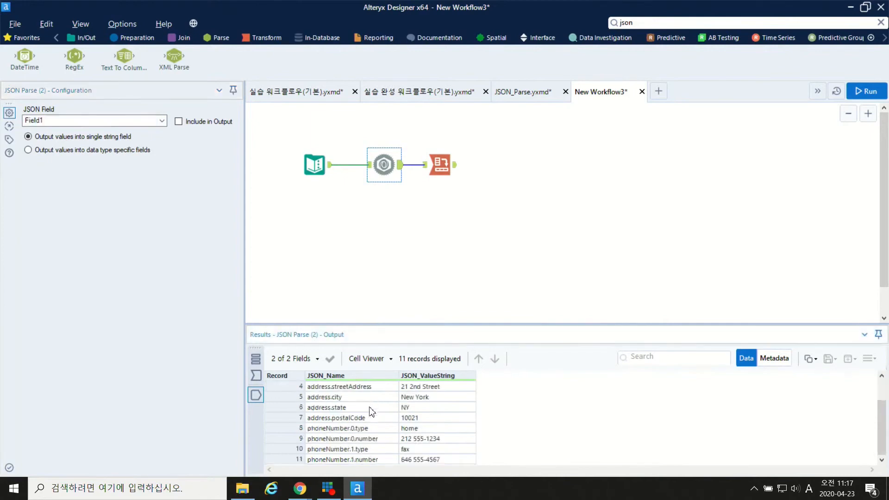
pyautogui.scroll(1, 378, 398)
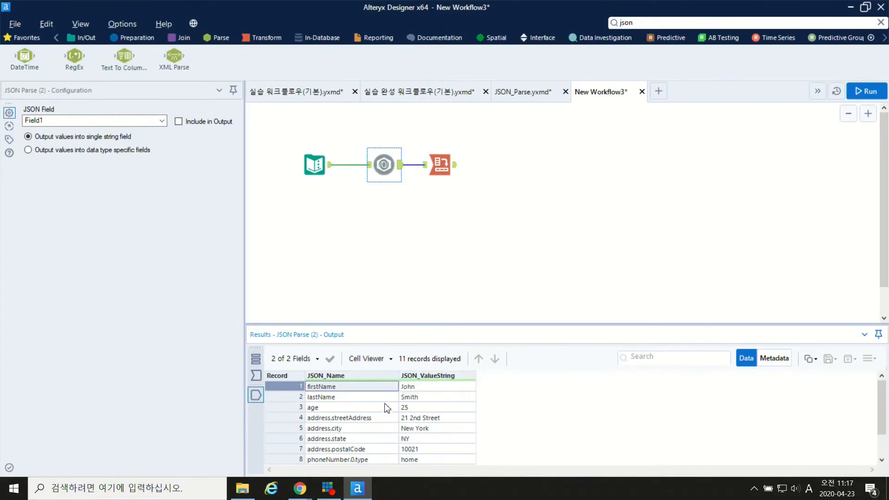
pyautogui.click(456, 170)
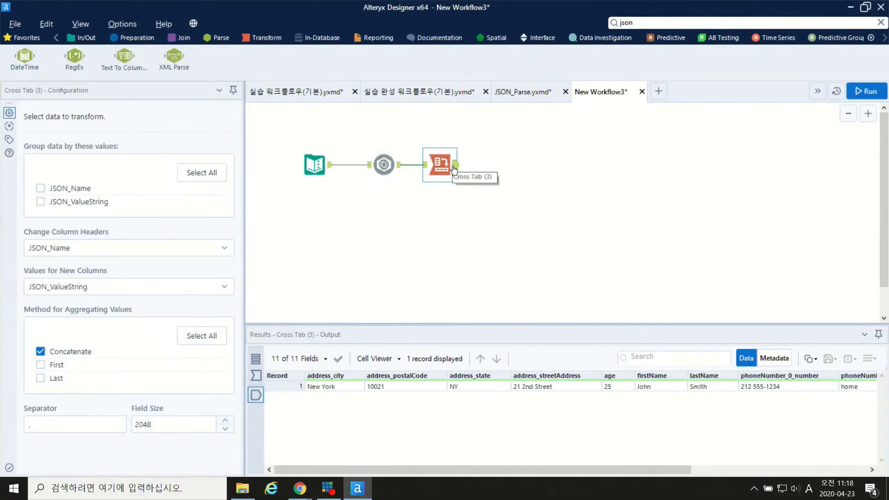
pyautogui.moveTo(359, 470); pyautogui.dragTo(354, 313)
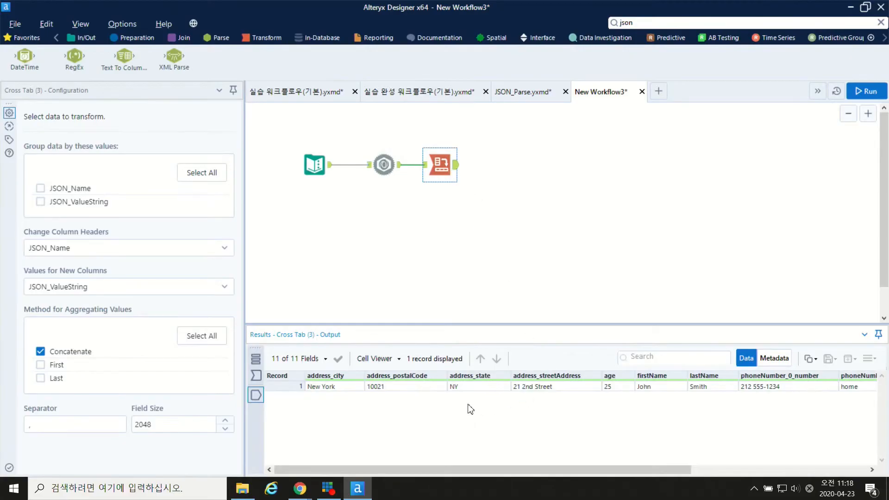
# Step: Search the tools for json and add a JSON Build tool connected to the Cross Tab tool's output
pyautogui.click(626, 23)
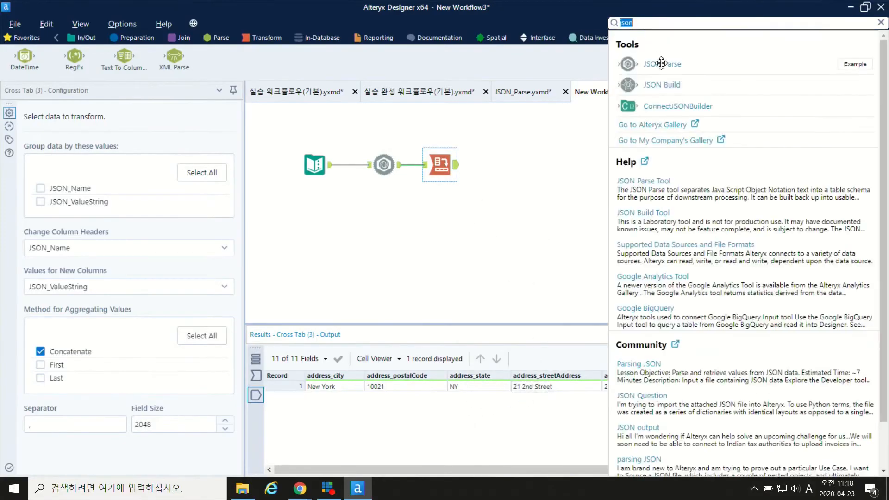
pyautogui.moveTo(662, 85); pyautogui.dragTo(508, 166)
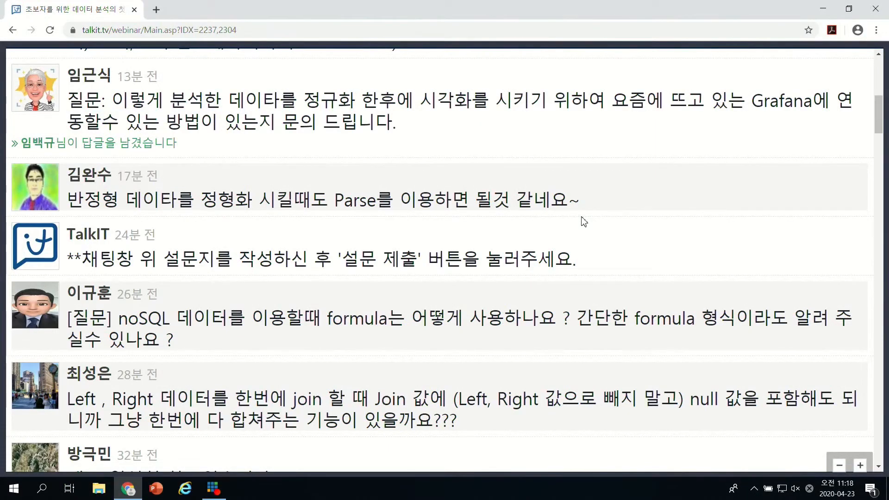
pyautogui.scroll(1, 583, 221)
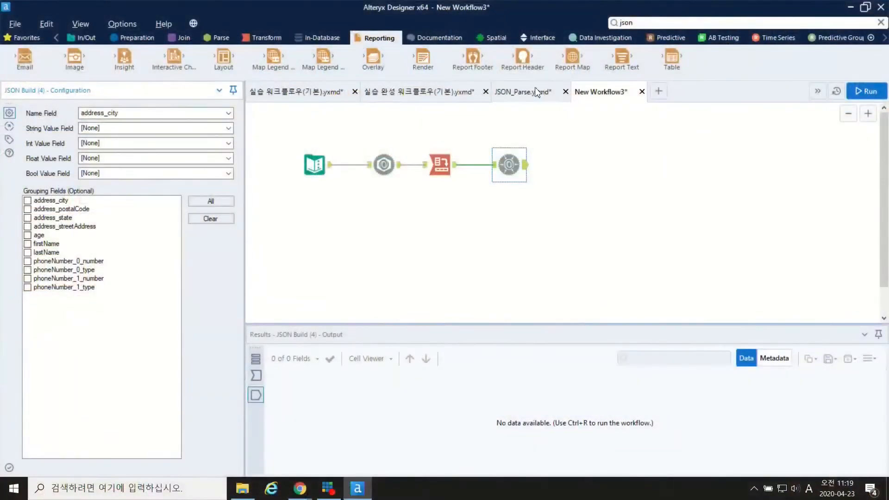
# Step: Open the Table tool's example workflow from the Reporting tools and run it
pyautogui.rightClick(662, 61)
pyautogui.click(686, 92)
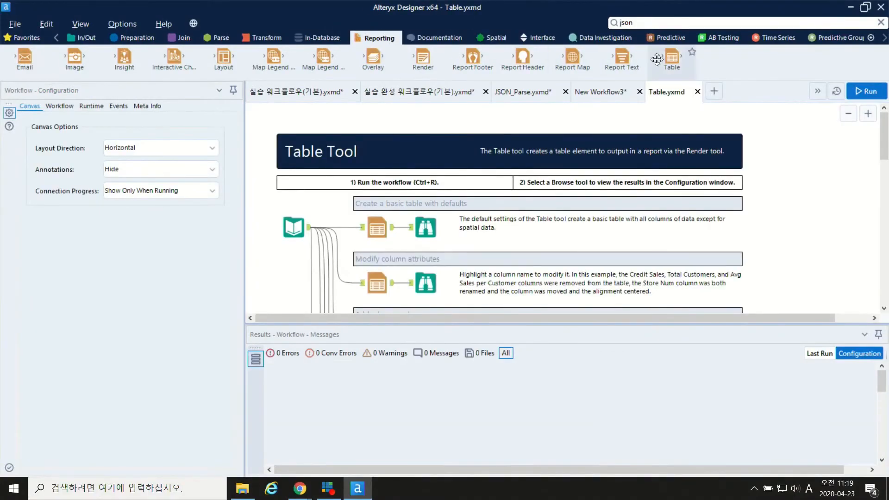
pyautogui.moveTo(677, 68)
pyautogui.click(866, 91)
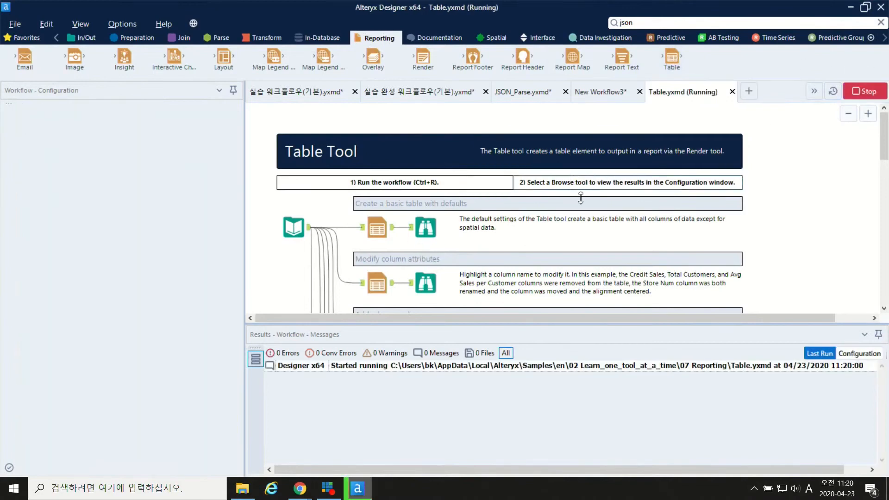
pyautogui.click(535, 287)
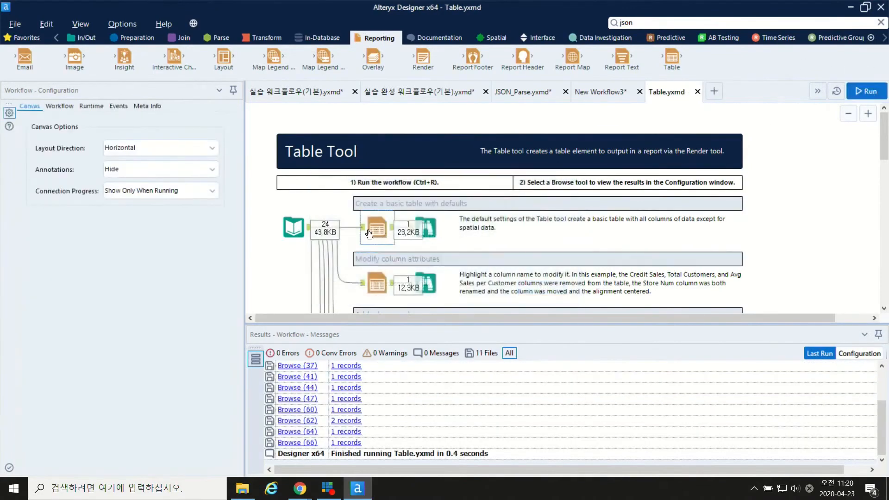
# Step: Inspect the Table example's input data, the default Table tool and its Browse report, widening the configuration area to read the table
pyautogui.click(302, 230)
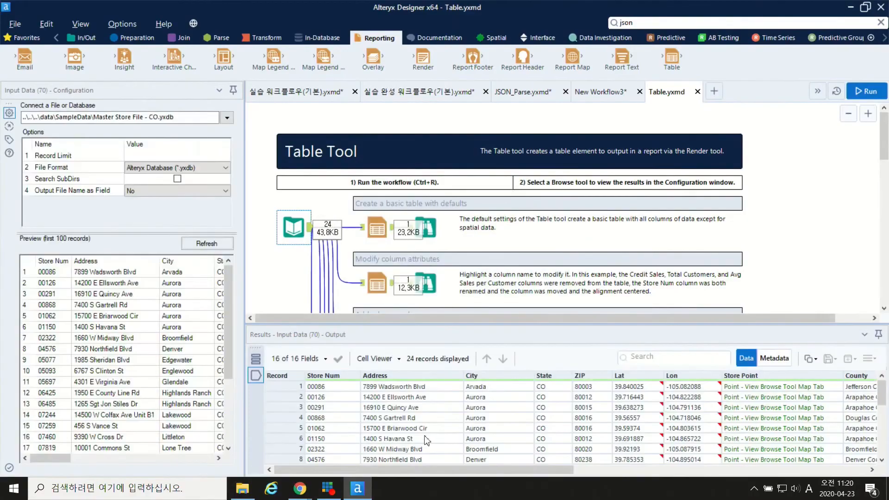
pyautogui.click(378, 228)
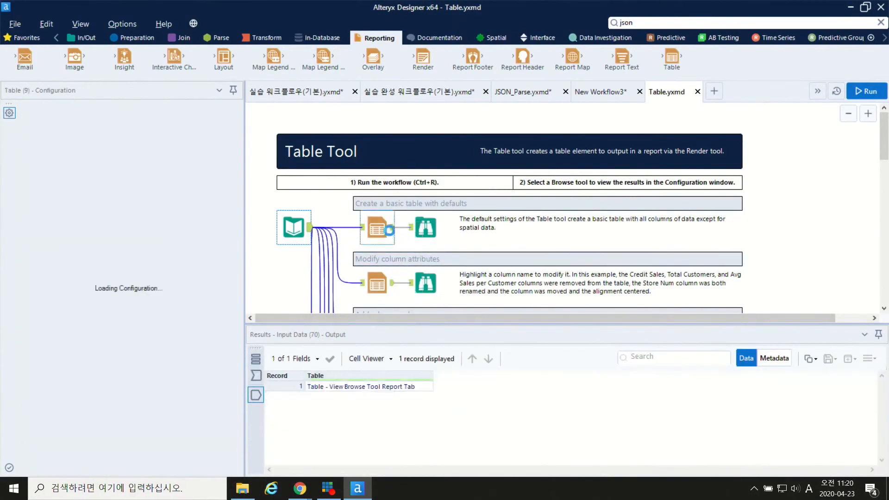
pyautogui.click(424, 232)
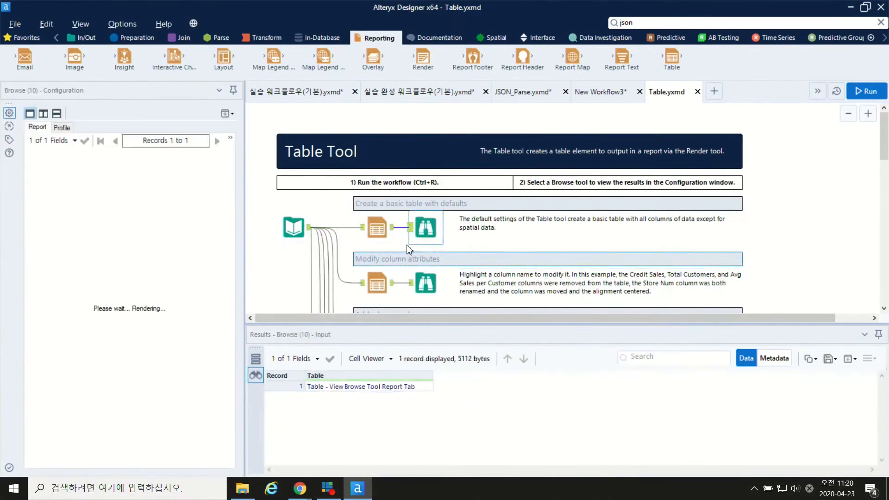
pyautogui.moveTo(253, 219); pyautogui.dragTo(484, 284)
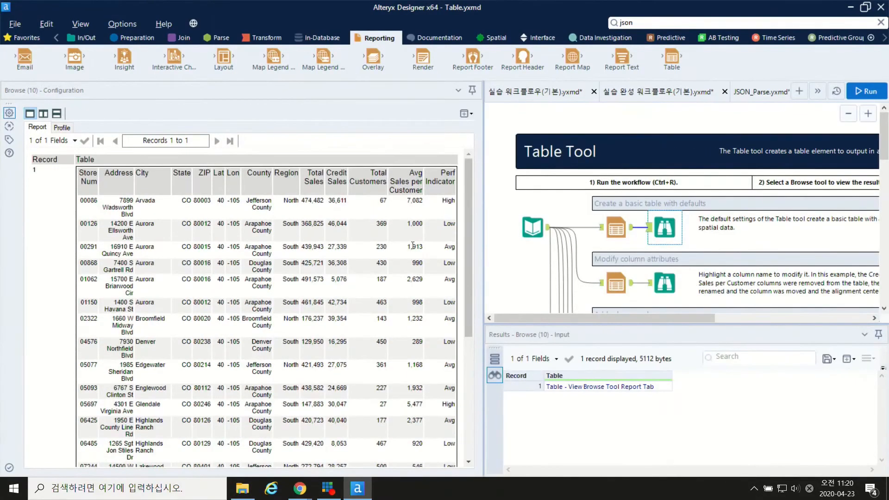
pyautogui.click(412, 249)
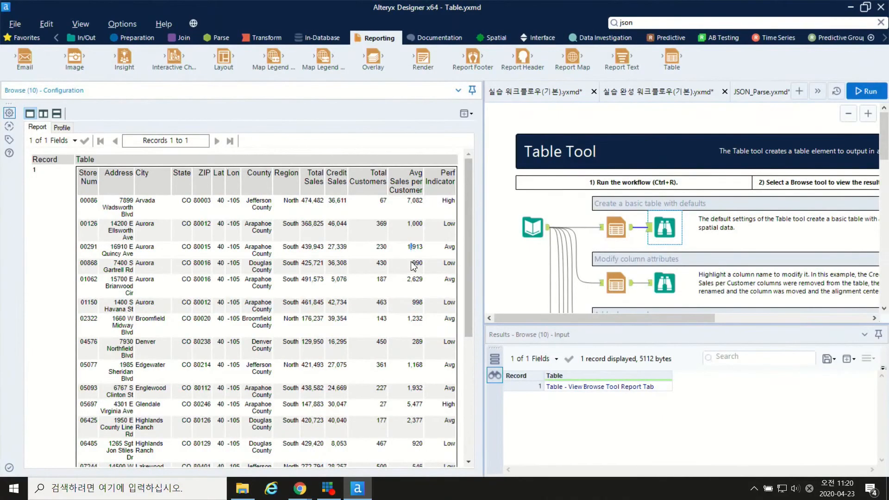
# Step: View the Browse report of the Modify column attributes example and look through the further Table tool examples
pyautogui.click(662, 285)
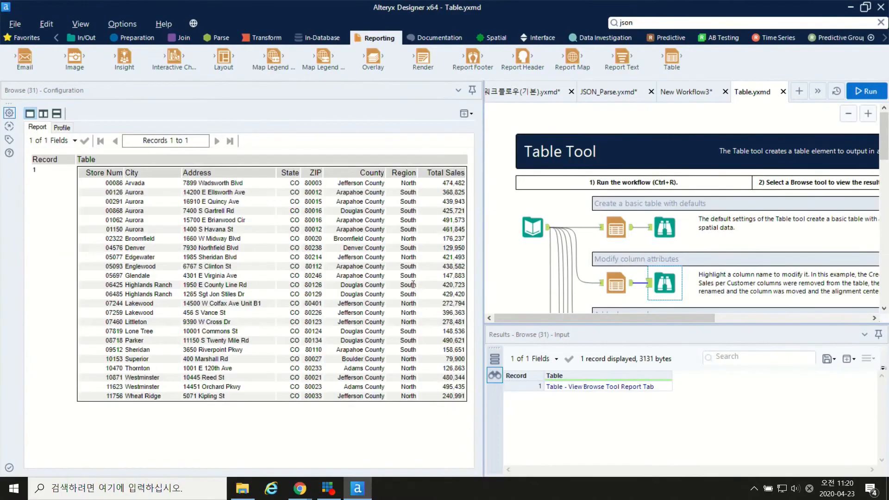
pyautogui.scroll(-1, 657, 257)
pyautogui.scroll(-4, 657, 257)
pyautogui.click(666, 280)
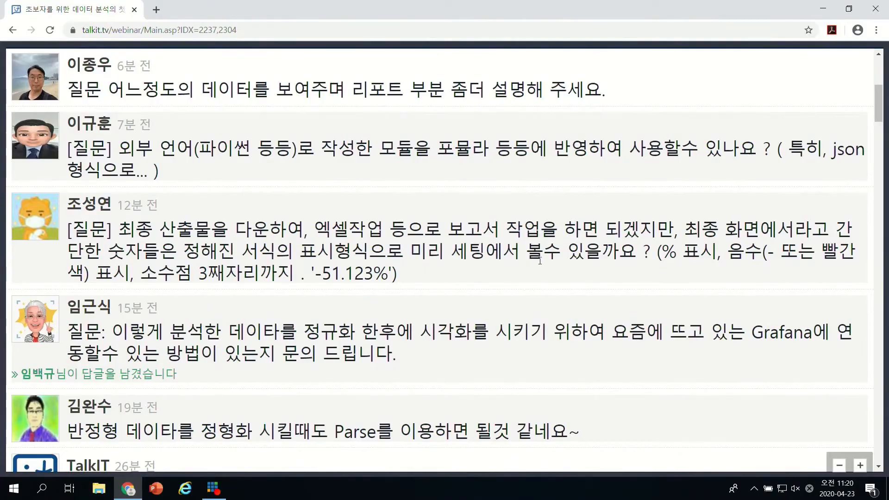
pyautogui.scroll(1, 540, 261)
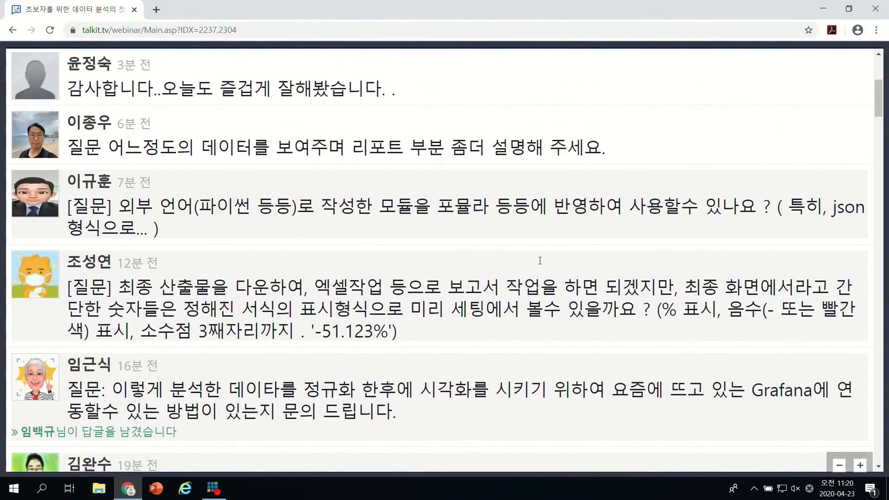